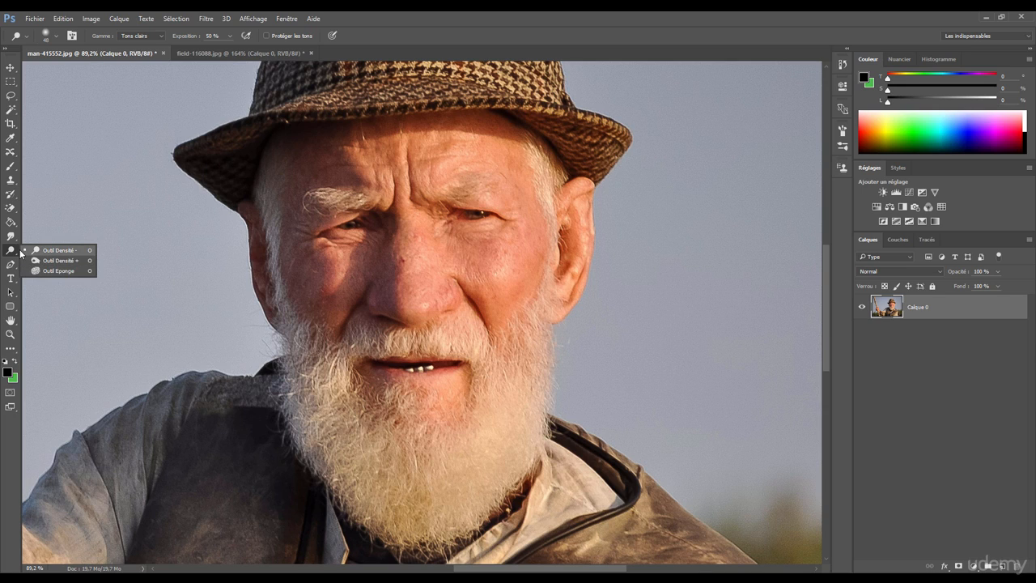
- Lighten the shadowed cheek under the eye with the Dodge tool (Densité -), range Tons clairs, at 50 % exposure
left_click(58, 251)
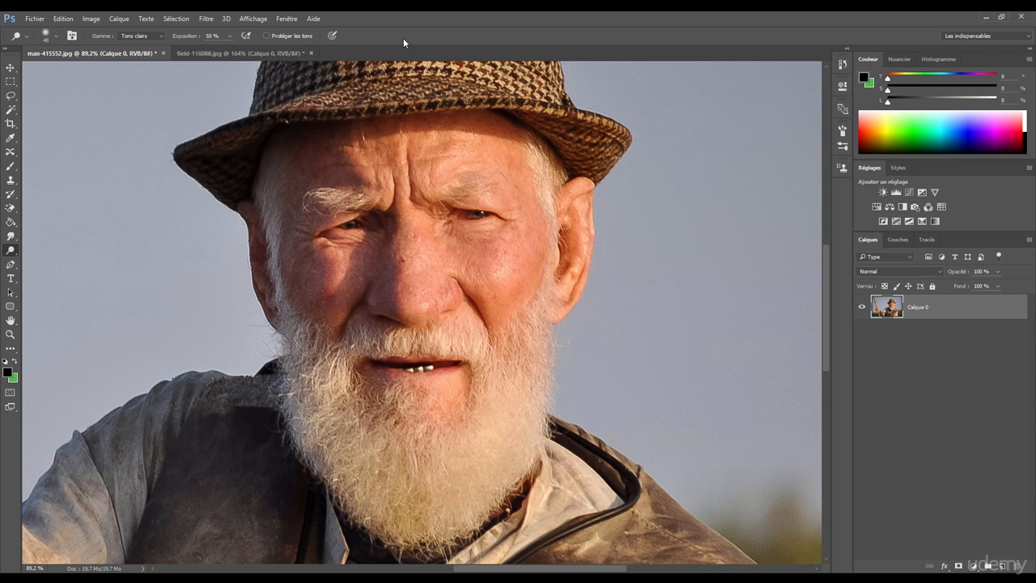
scroll(329, 268, "up", 4)
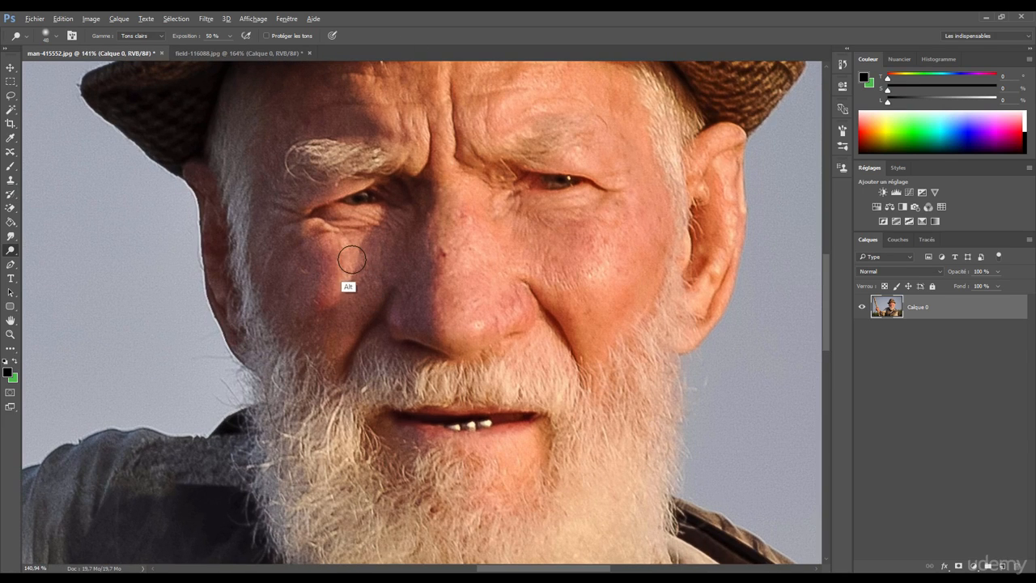
mouse_move(349, 258)
left_mouse_down()
mouse_move(301, 325)
mouse_move(351, 247)
mouse_move(333, 275)
mouse_move(344, 252)
mouse_move(443, 274)
left_mouse_up()
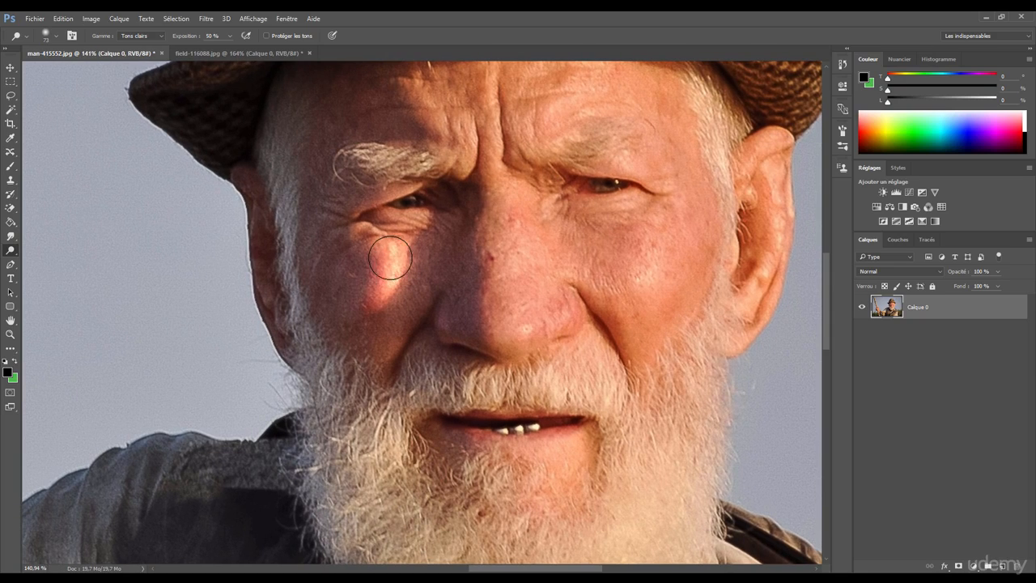
mouse_move(381, 287)
left_mouse_down()
mouse_move(395, 264)
mouse_move(385, 256)
left_mouse_up()
- Undo the highlight dodge strokes on the cheek back to the original photo
key("ctrl+alt+z")
key("ctrl+alt+z")
key("ctrl+alt+z")
key("ctrl+alt+z")
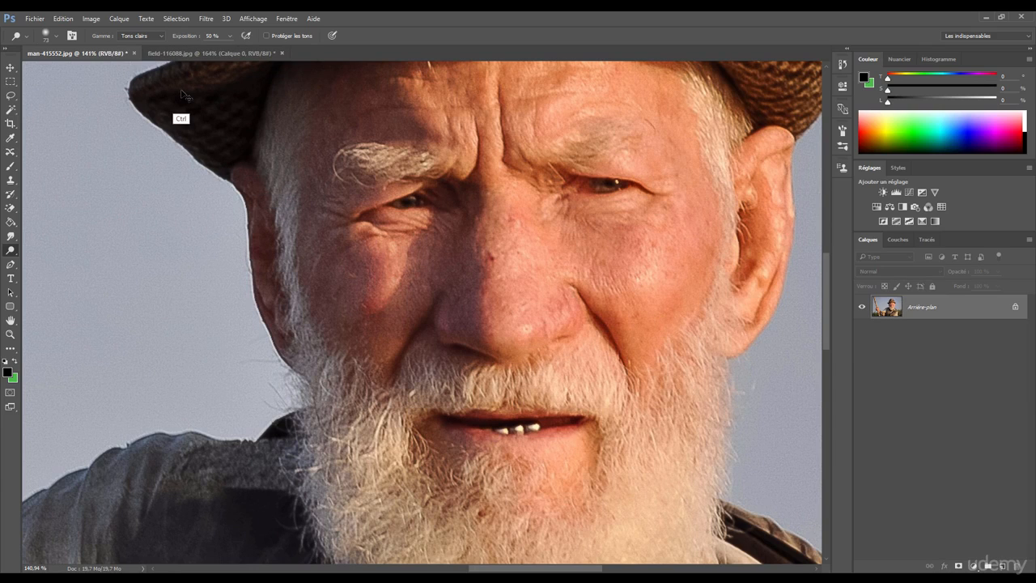
- Set the dodge range to Tons foncés and lighten the same shadowed cheek at 50 % exposure
left_click(144, 35)
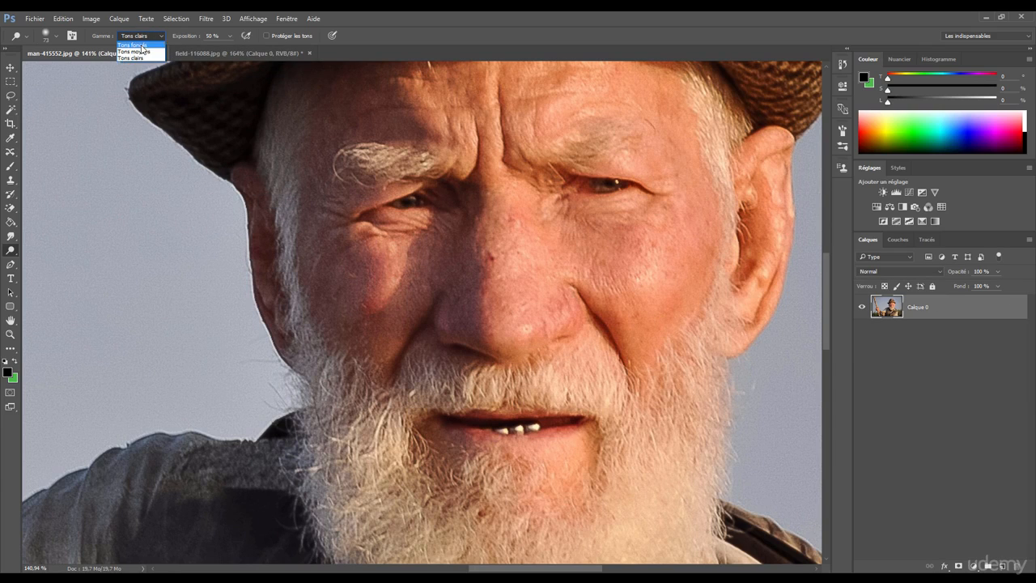
left_click(139, 42)
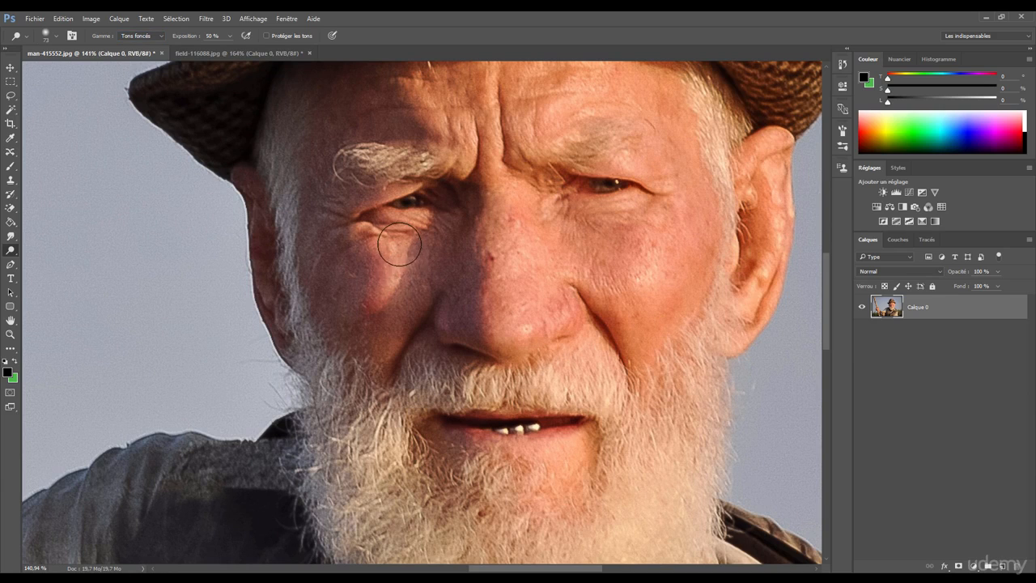
left_click_drag(399, 245, 381, 295)
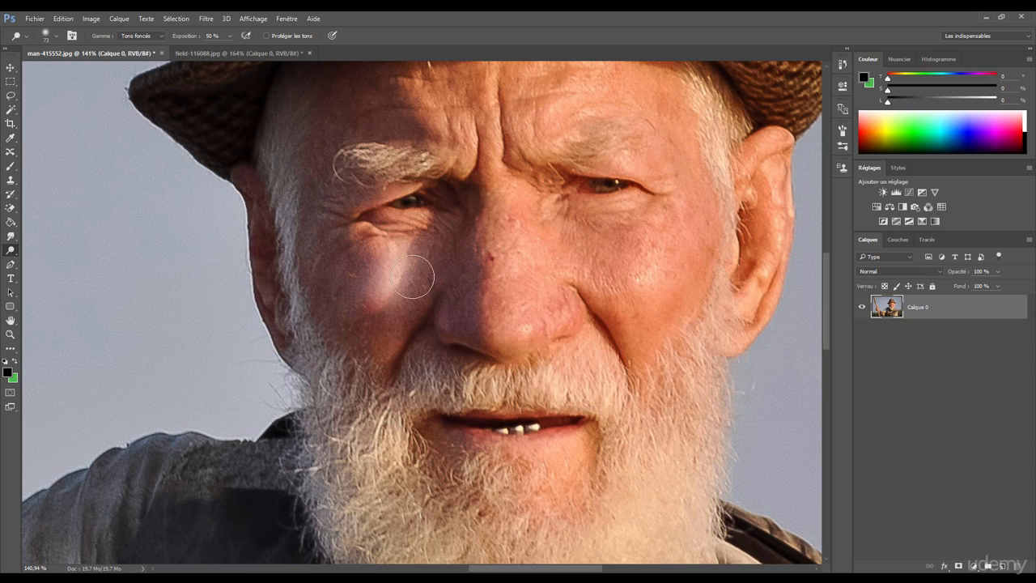
mouse_move(413, 277)
left_mouse_down()
mouse_move(395, 295)
mouse_move(418, 287)
mouse_move(398, 261)
mouse_move(354, 263)
mouse_move(361, 316)
mouse_move(345, 259)
mouse_move(375, 291)
mouse_move(361, 264)
left_mouse_up()
- Undo all the Tons foncés dodge strokes on the cheek
key("ctrl+alt+z")
key("ctrl+alt+z")
key("ctrl+alt+z")
key("ctrl+alt+z")
key("ctrl+alt+z")
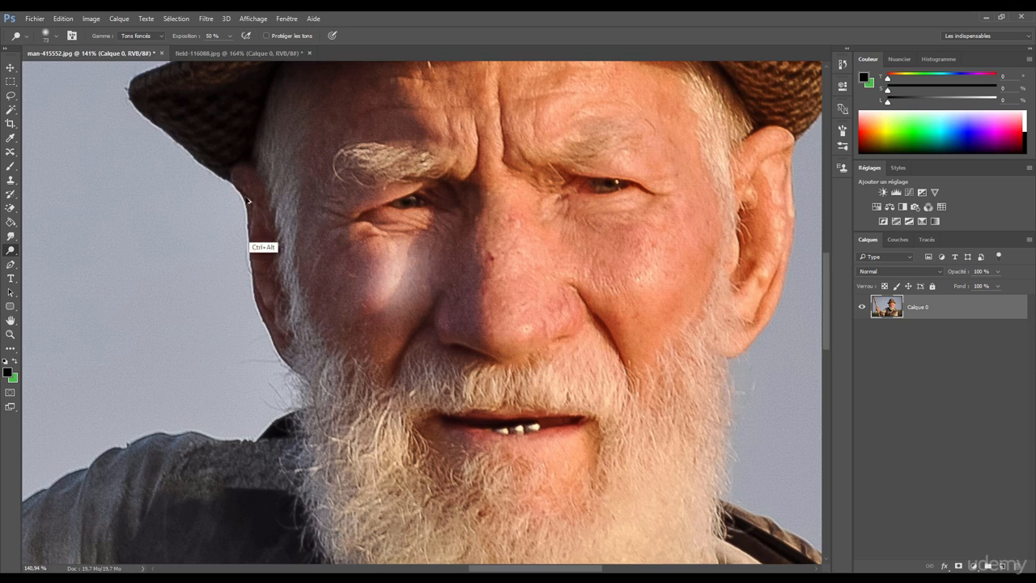
key("ctrl+alt+z")
key("ctrl+alt+z")
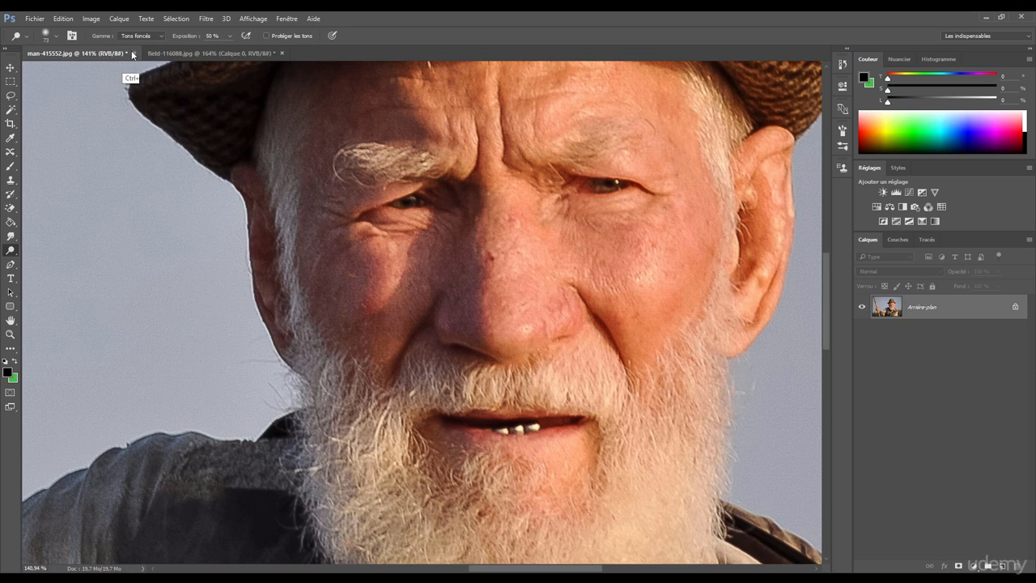
- Set the dodge range back to Tons clairs and lighten the cheek under the eye again
left_click(127, 35)
left_click(128, 58)
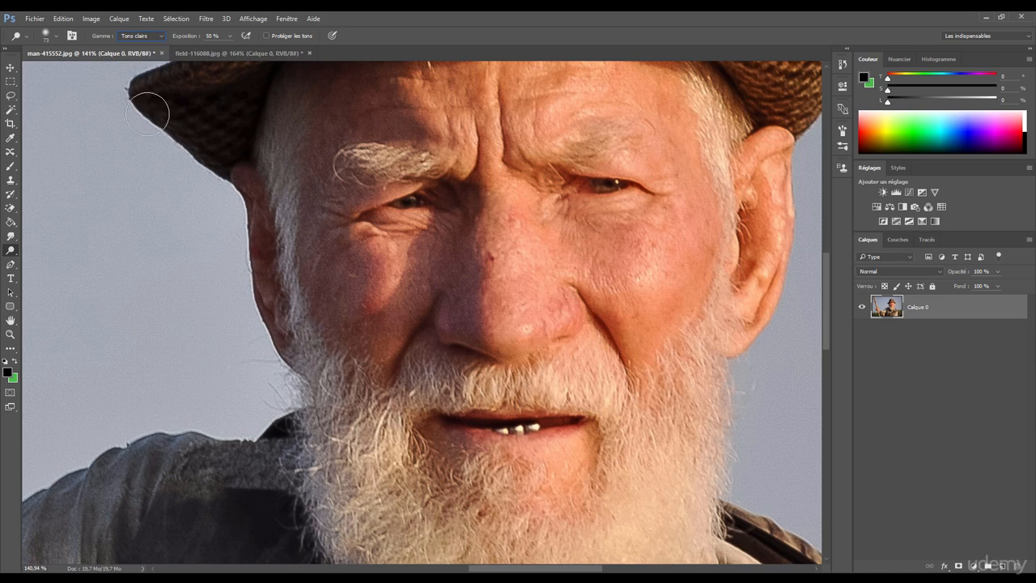
mouse_move(414, 266)
left_mouse_down()
mouse_move(388, 283)
mouse_move(396, 246)
mouse_move(364, 291)
mouse_move(382, 289)
mouse_move(421, 251)
mouse_move(378, 286)
left_mouse_up()
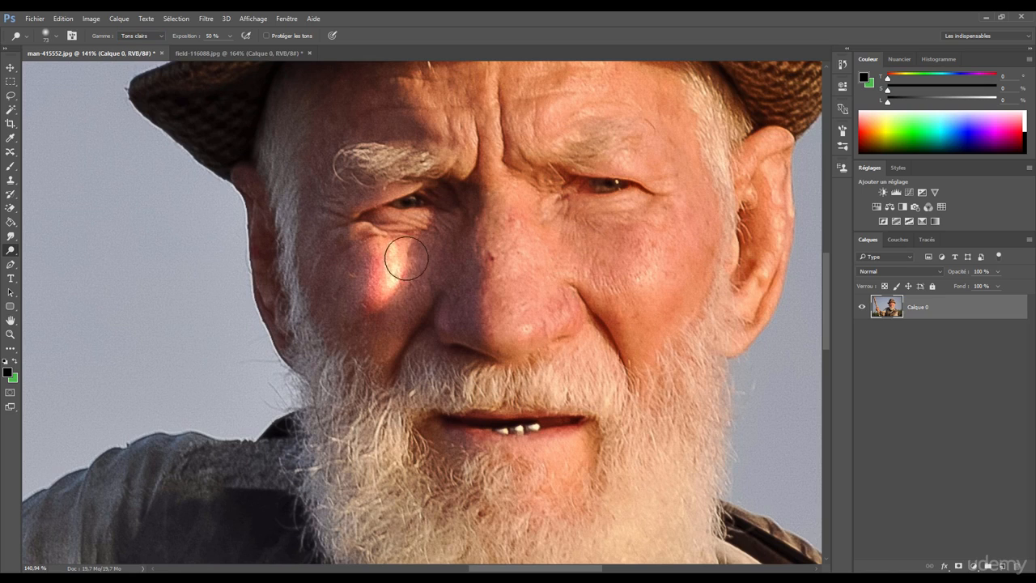
- Undo the repeated Tons clairs dodge strokes on the cheek
key("ctrl+alt+z")
key("ctrl+alt+z")
key("ctrl+alt+z")
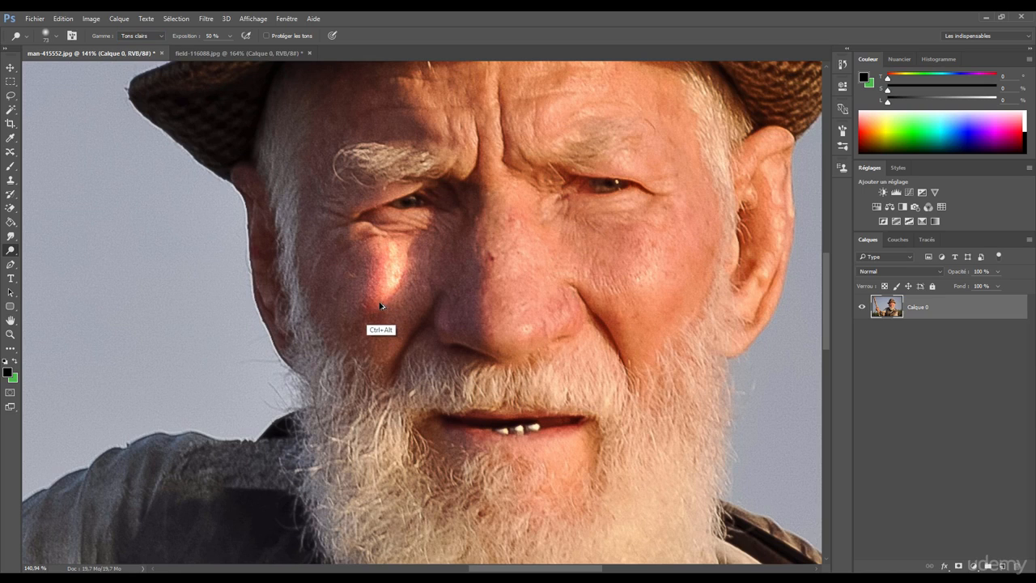
key("ctrl+alt+z")
key("ctrl+alt+z")
key("ctrl+alt+z")
key("ctrl+alt+z")
key("ctrl+alt+z")
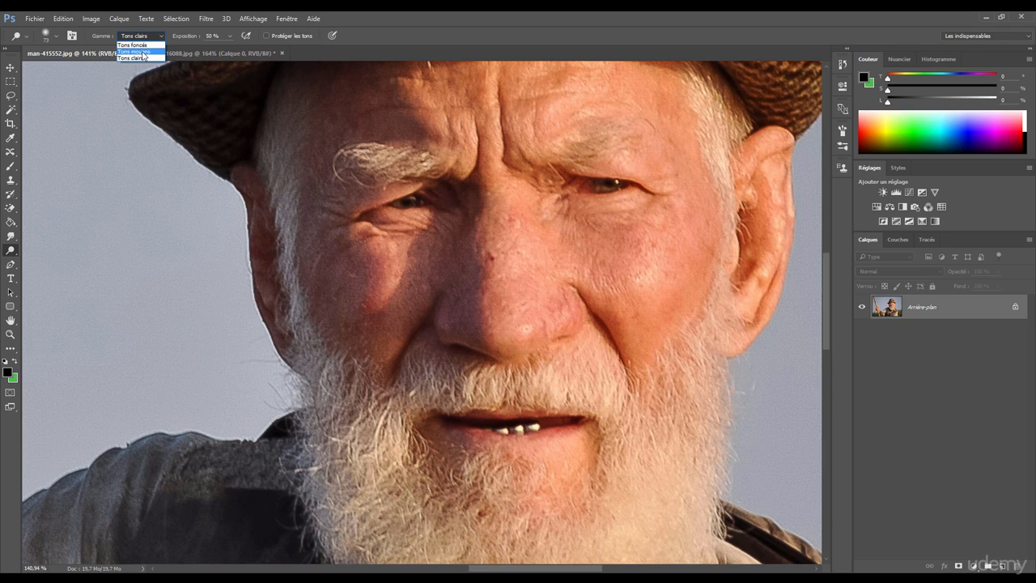
- Try dodging the cheek with the Tons clairs range and the exposure set to 100 %, and undo the last stroke
left_click(140, 58)
key("ctrl+shift+z")
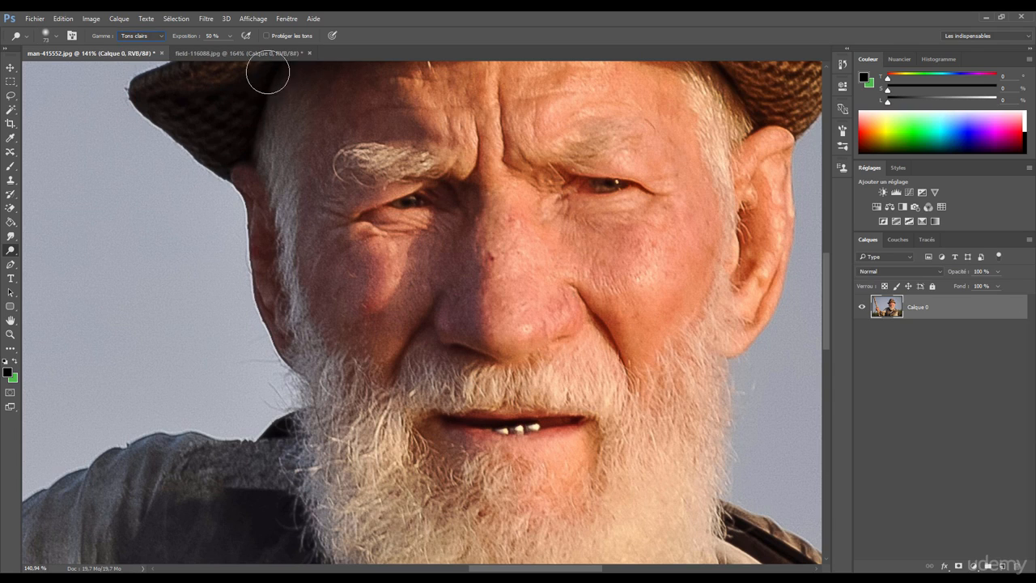
left_click(212, 37)
type("100")
key("Return")
left_click_drag(393, 247, 378, 290)
left_click_drag(404, 249, 388, 301)
key("ctrl+z")
- Lower the dodge exposure to 19 % and lighten the cheek under the eye
left_click(230, 36)
left_click_drag(228, 50, 230, 51)
left_click(342, 266)
mouse_move(386, 252)
left_mouse_down()
mouse_move(379, 289)
mouse_move(400, 249)
mouse_move(389, 278)
left_mouse_up()
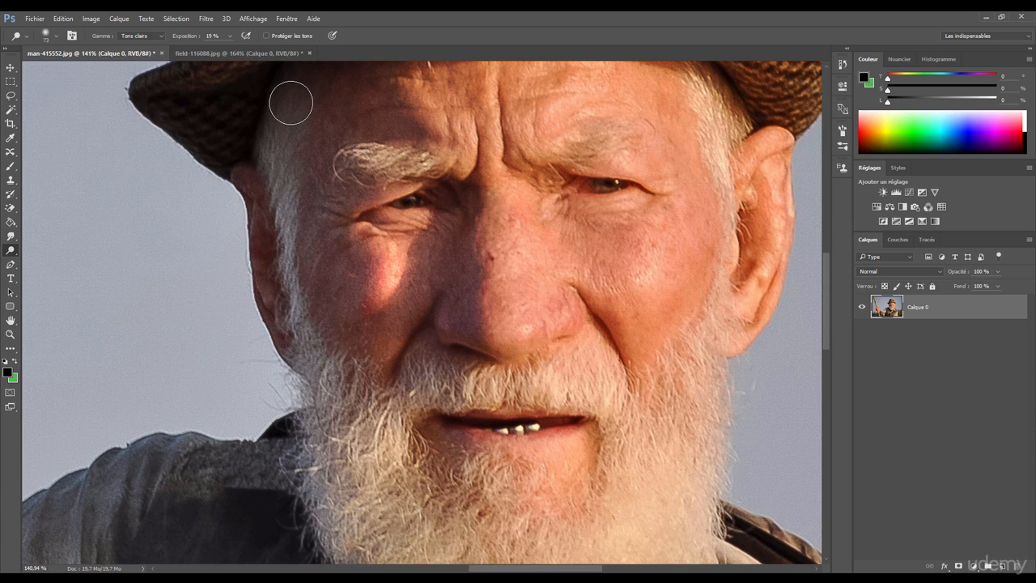
- Undo the dodge strokes made at 19 % exposure
key("ctrl+alt")
key("ctrl+alt+z")
key("ctrl+alt+z")
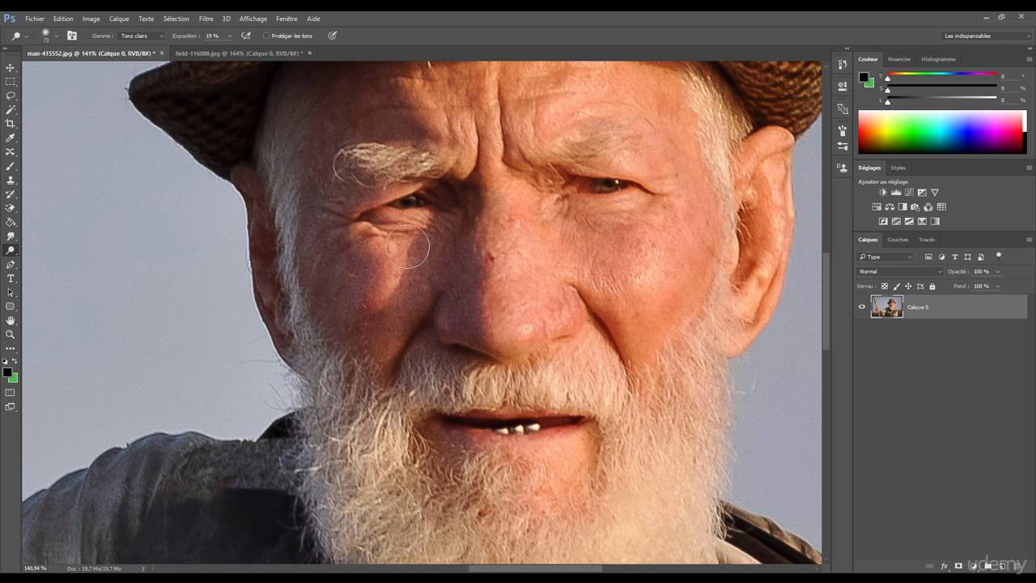
- Dodge the cheek until its highlight burns out, and sample the burnt-out area with the Eyedropper
mouse_move(389, 261)
left_mouse_down()
mouse_move(401, 240)
mouse_move(394, 271)
mouse_move(498, 269)
left_mouse_up()
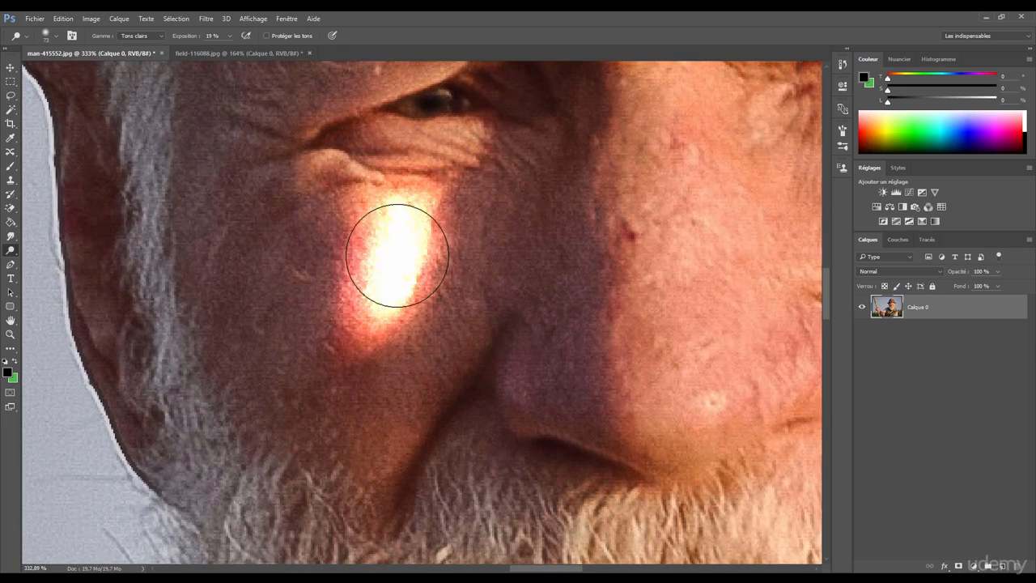
key("i")
left_click(399, 254)
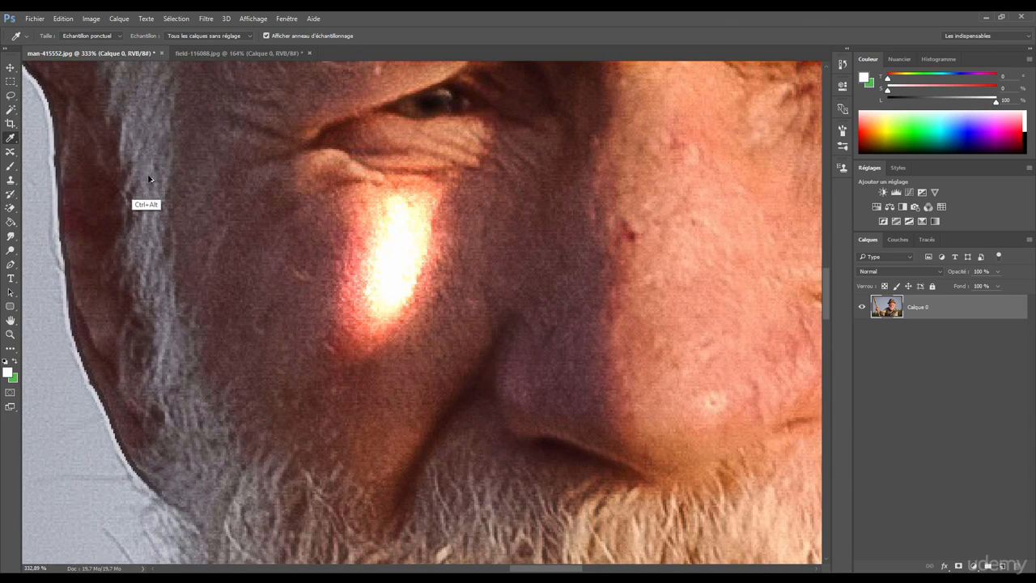
- Undo the series of dodge strokes that burnt out the cheek
key("ctrl+alt+z")
key("ctrl+alt+z")
key("ctrl+alt+z")
key("ctrl+alt+z")
key("ctrl+alt+z")
key("ctrl+alt+z")
key("ctrl+alt+z")
key("ctrl+alt+z")
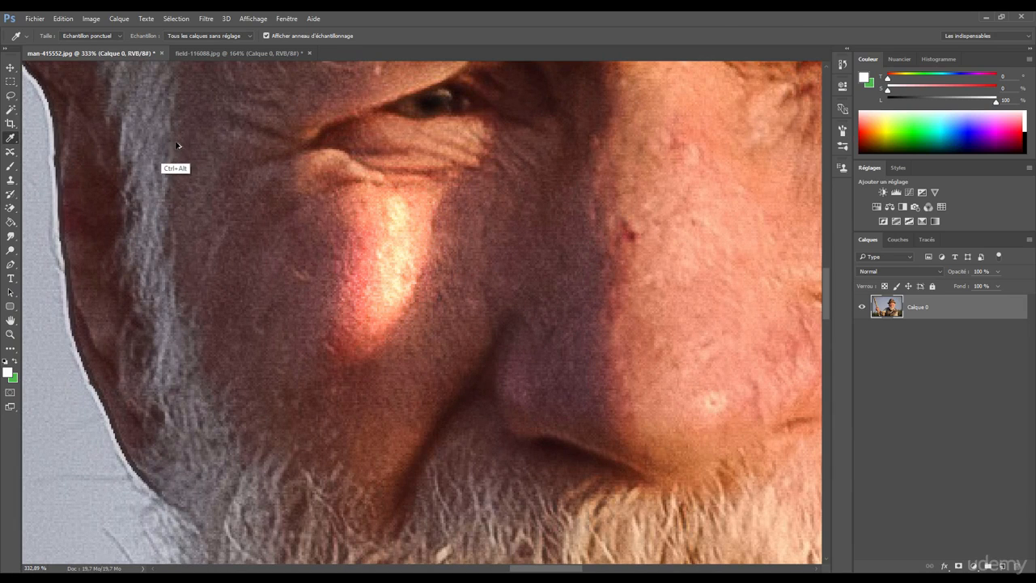
key("ctrl+alt+z")
key("ctrl+alt+z")
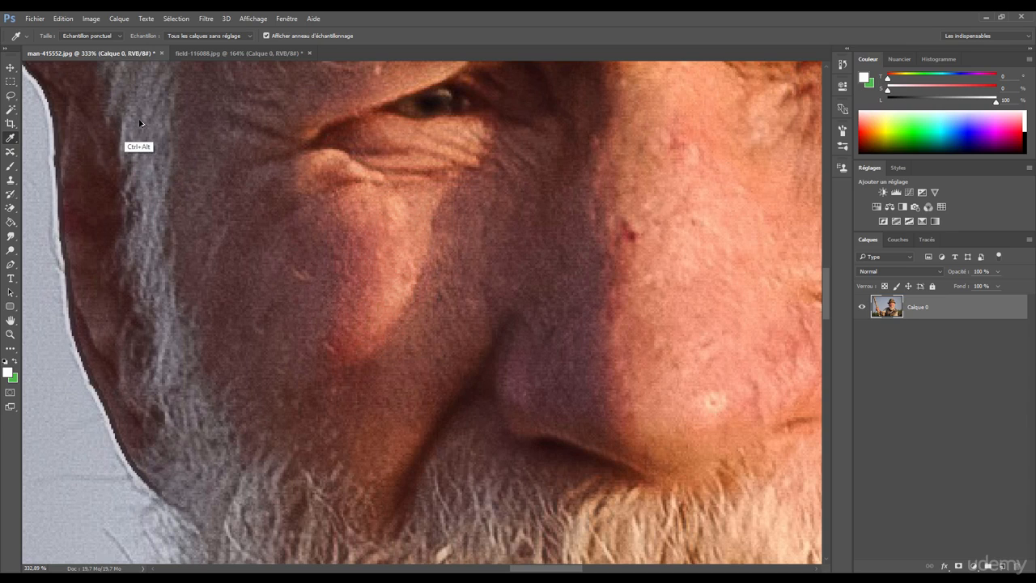
- Return to the Dodge tool, enable Protéger les tons, and lighten the cheek under the eye
left_click(12, 251)
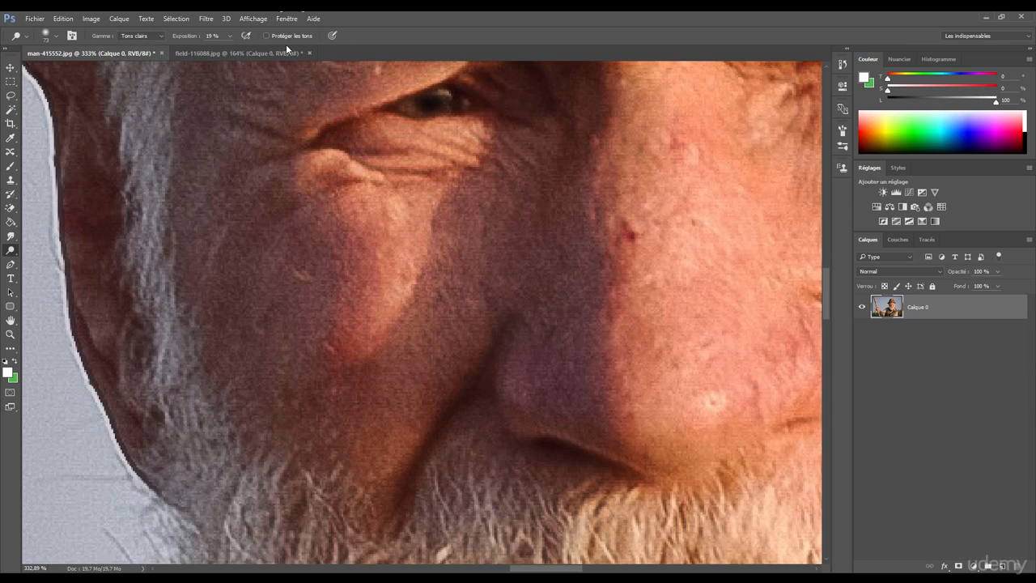
left_click(267, 35)
mouse_move(416, 266)
left_mouse_down()
mouse_move(379, 294)
mouse_move(412, 206)
mouse_move(379, 299)
mouse_move(410, 212)
mouse_move(389, 248)
mouse_move(394, 240)
mouse_move(379, 304)
mouse_move(409, 214)
mouse_move(378, 300)
left_mouse_up()
scroll(373, 295, "down", 6)
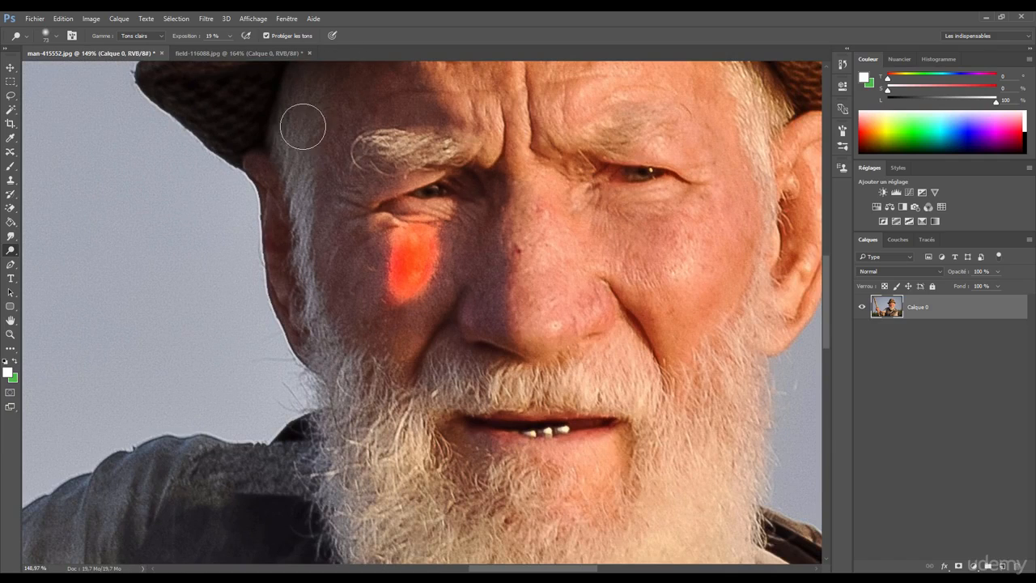
left_click_drag(316, 167, 274, 203)
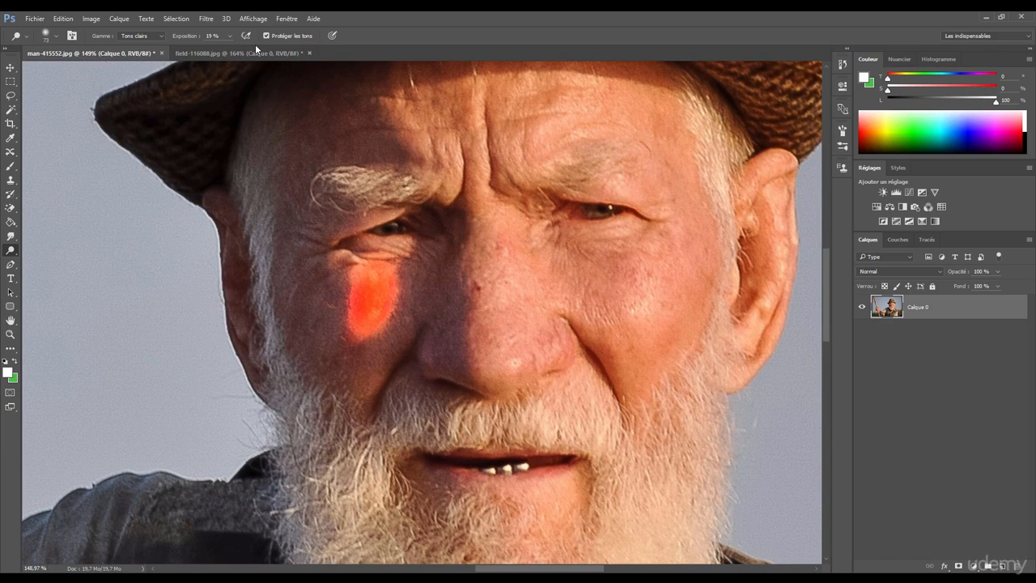
- Undo the tone-protected dodge strokes on the cheek
key("ctrl+alt+z")
key("ctrl+alt+z")
key("ctrl+alt+z")
key("ctrl+alt+z")
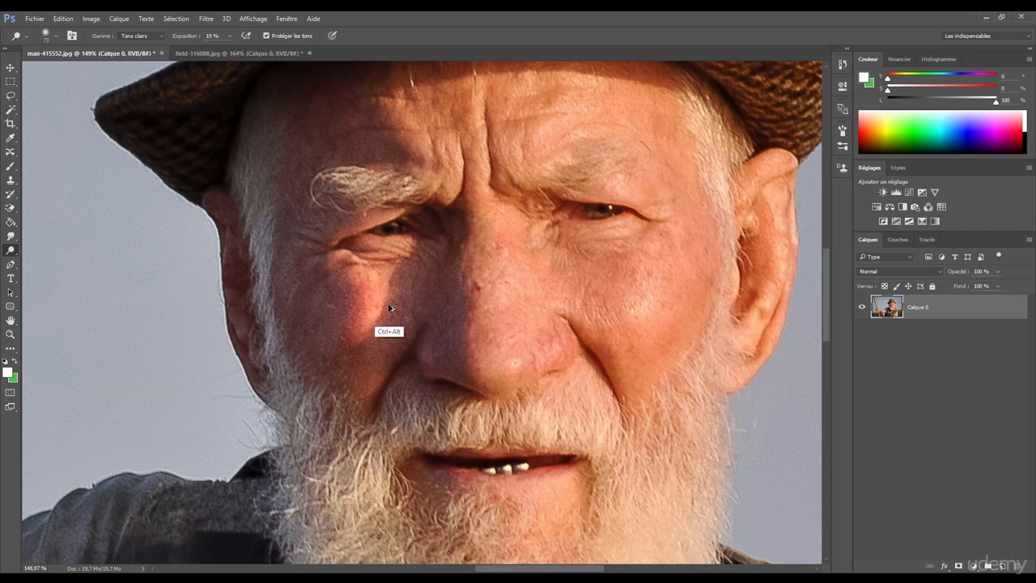
key("ctrl+alt+z")
key("ctrl+shift+z")
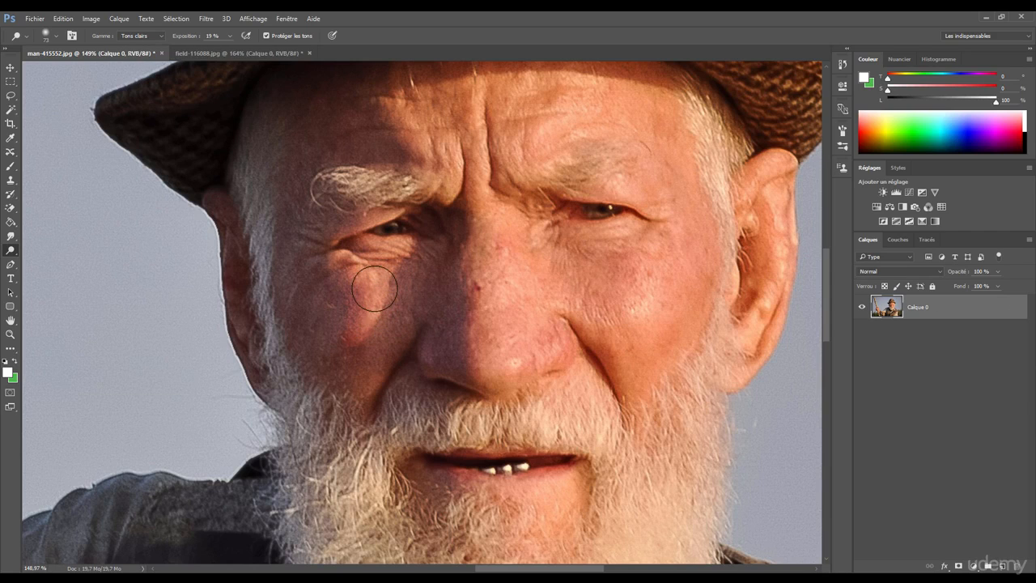
- Repeat the dodging on the cheek with tone protection enabled, and undo those strokes
mouse_move(375, 290)
left_mouse_down()
mouse_move(343, 278)
mouse_move(379, 286)
mouse_move(371, 281)
mouse_move(373, 291)
mouse_move(377, 283)
mouse_move(364, 307)
mouse_move(380, 276)
mouse_move(358, 326)
left_mouse_up()
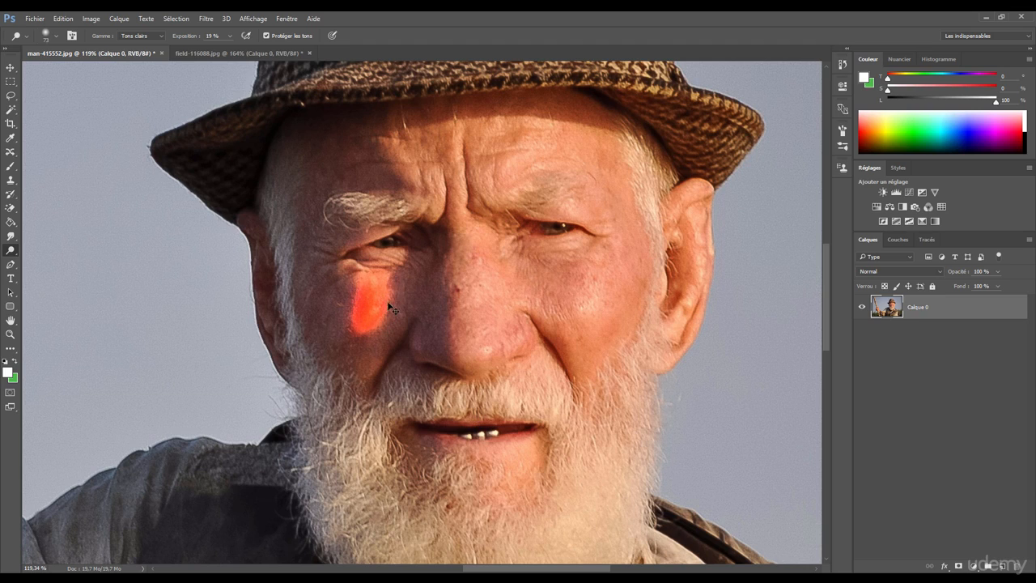
key("ctrl+alt+z")
key("ctrl+alt+z")
key("ctrl+alt+z")
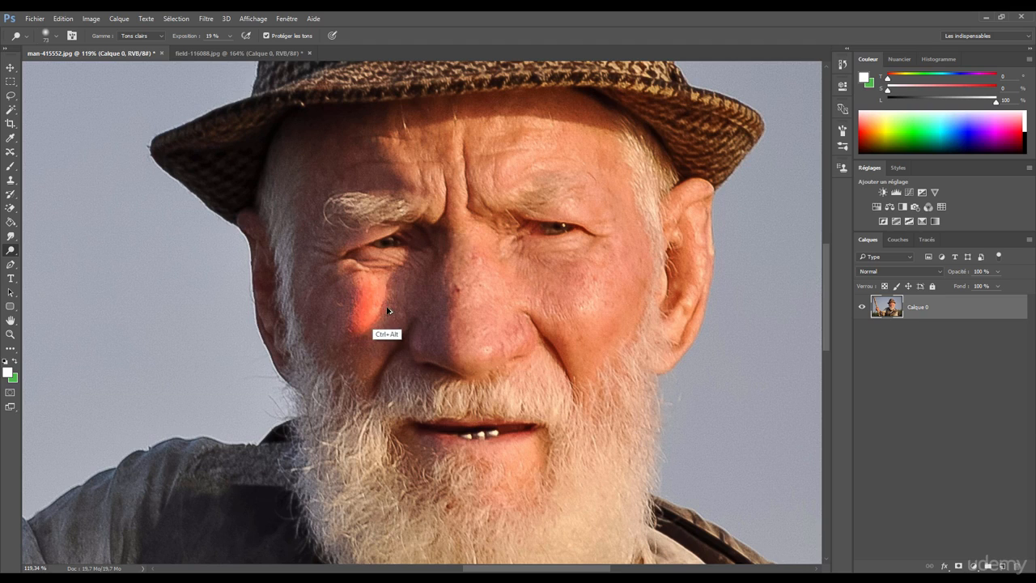
key("ctrl+alt+z")
key("ctrl+alt+z")
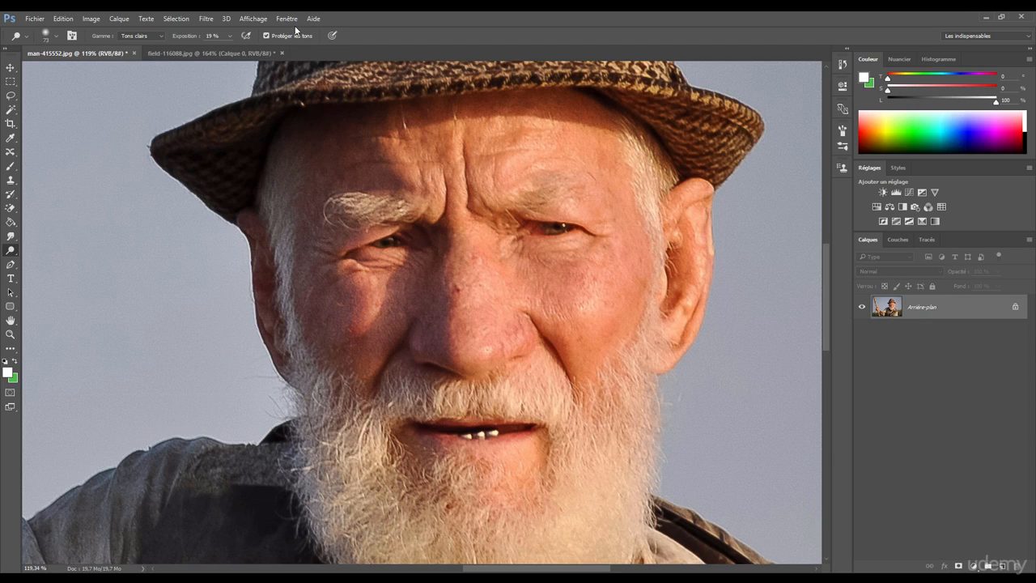
- Disable Protéger les tons and lighten the cheek under the eye slightly at 19 % exposure
left_click(293, 34)
key("ctrl+shift+z")
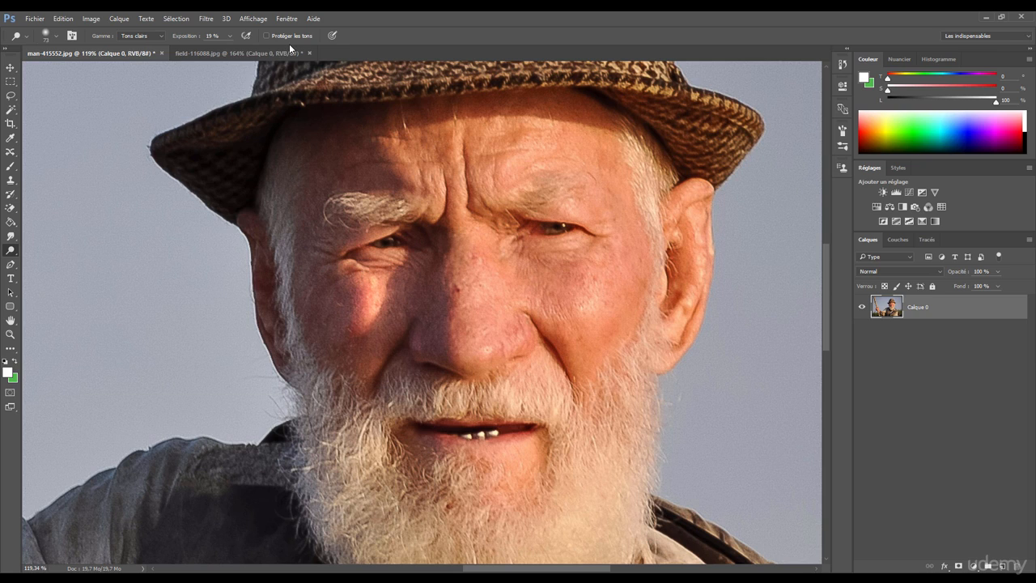
- Darken the area around the shadowed cheek with the Burn tool (Densité +), range Tons moyens, at 50 % exposure
right_click(20, 257)
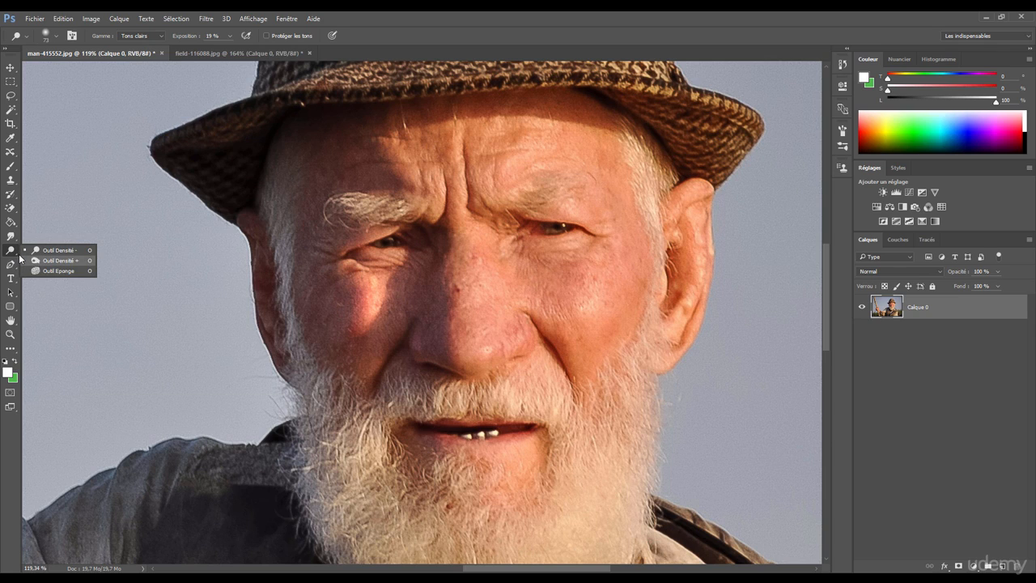
left_click(58, 261)
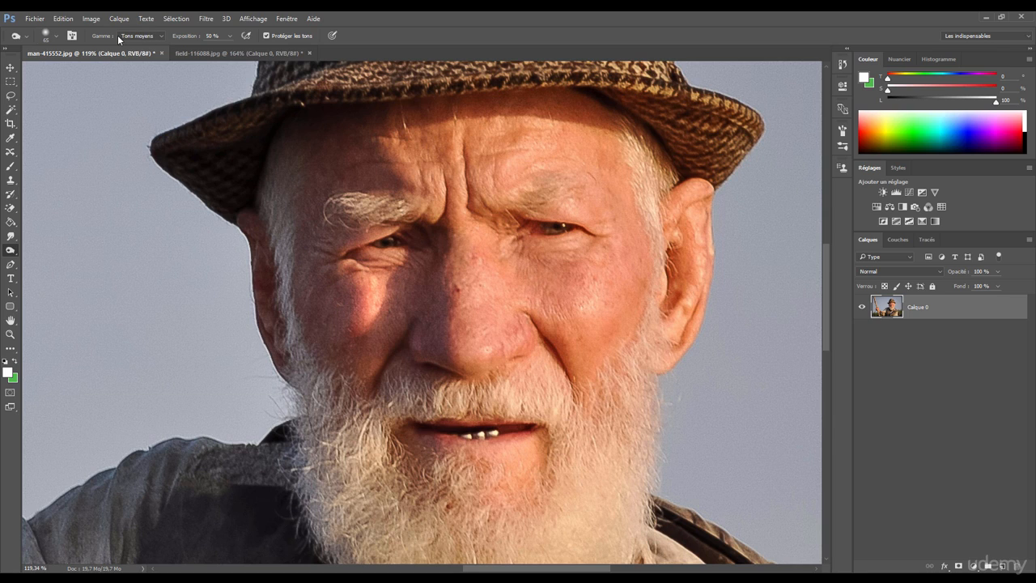
left_click(136, 35)
left_click(136, 52)
left_click_drag(322, 289, 334, 286)
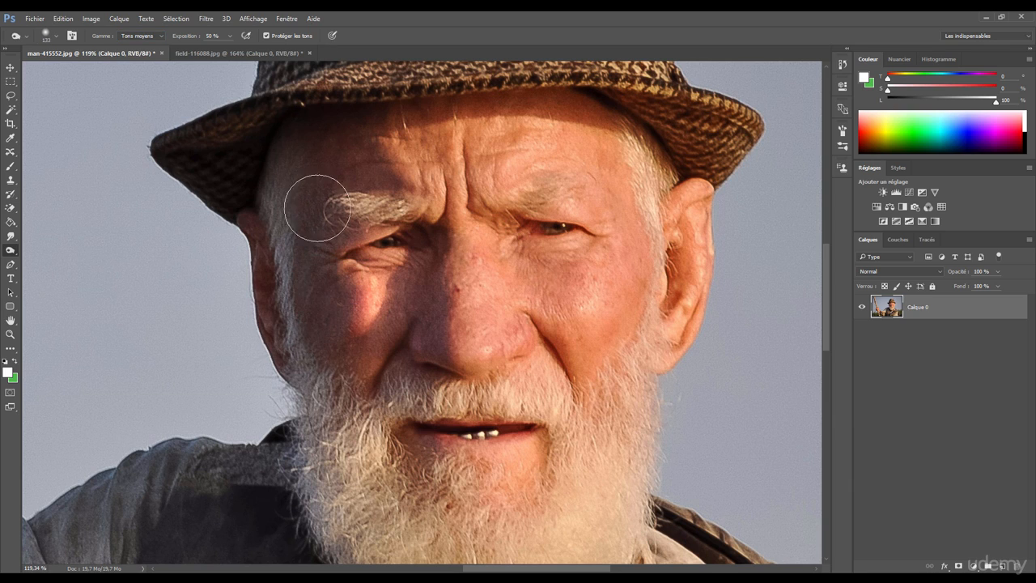
left_click_drag(350, 332, 283, 337)
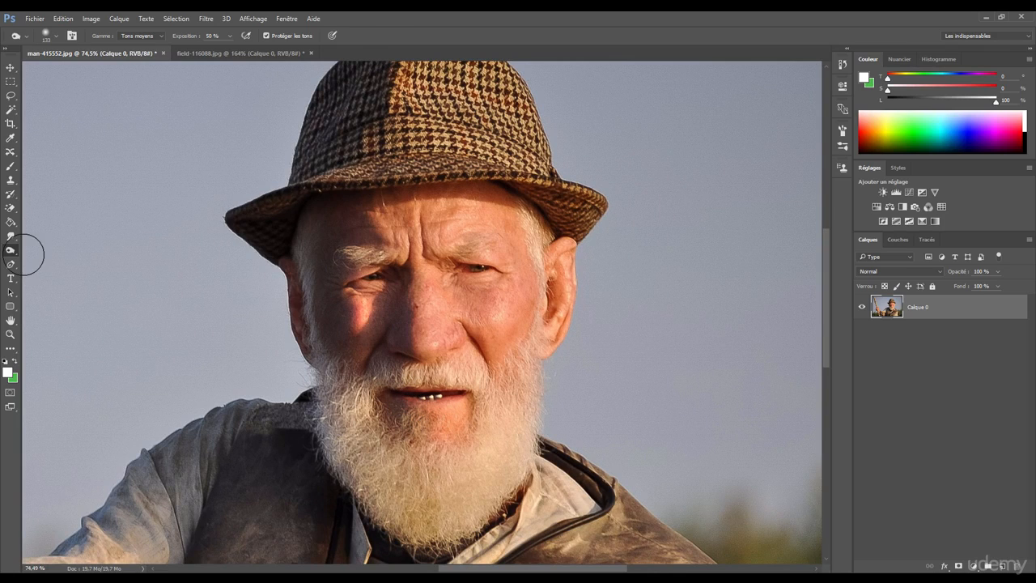
- Increase the colour saturation of the face with the Sponge tool (Eponge) in Saturation mode at 50 %
right_click(18, 251)
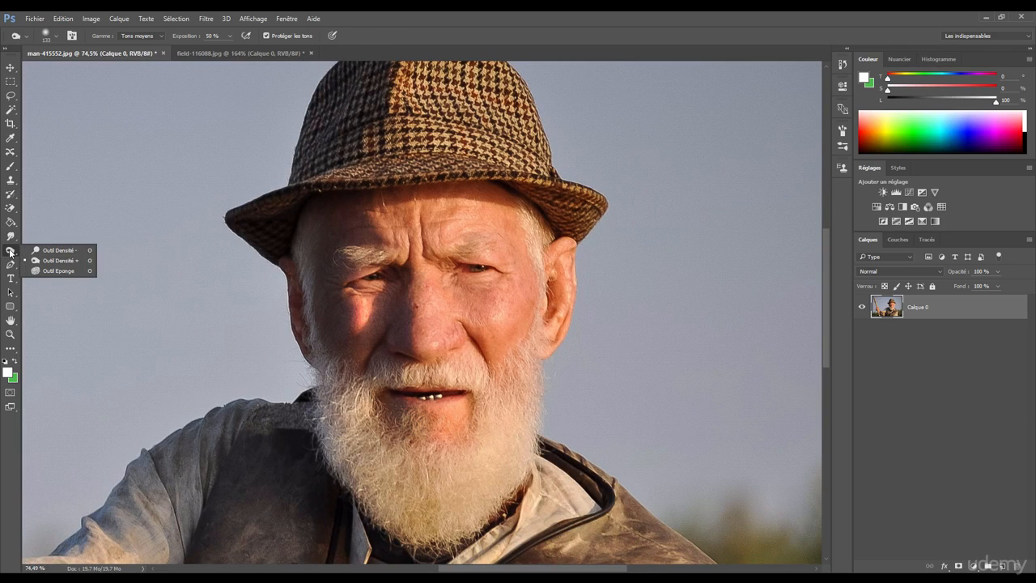
left_click(50, 272)
left_click_drag(416, 325, 373, 296)
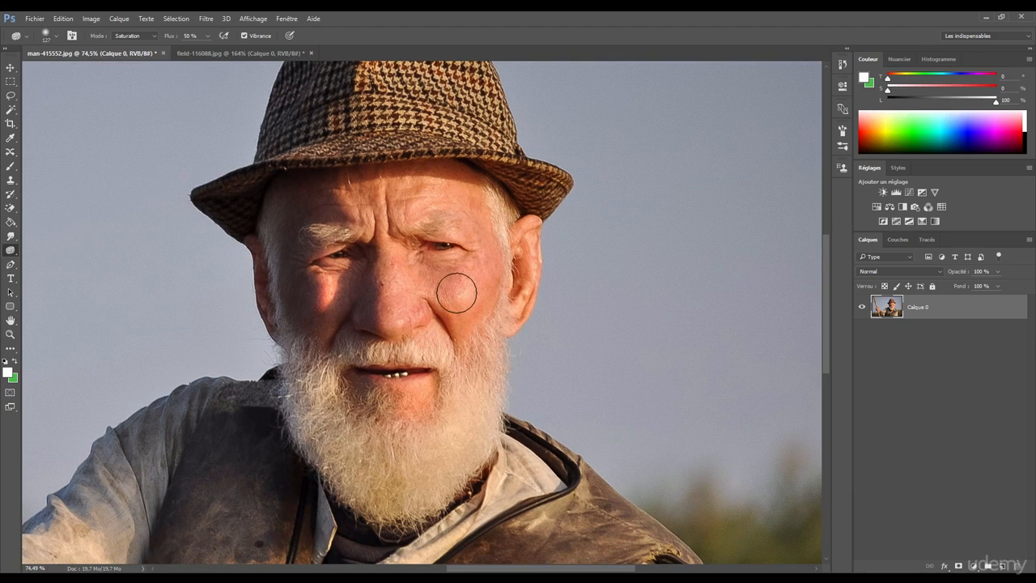
- Oversaturate the cheek under the eye with the Sponge tool in Saturation mode at 50 %, and undo those strokes
scroll(451, 291, "up", 2)
mouse_move(448, 300)
left_mouse_down()
mouse_move(442, 292)
mouse_move(477, 298)
mouse_move(491, 289)
mouse_move(460, 309)
mouse_move(391, 275)
mouse_move(427, 267)
mouse_move(470, 301)
left_mouse_up()
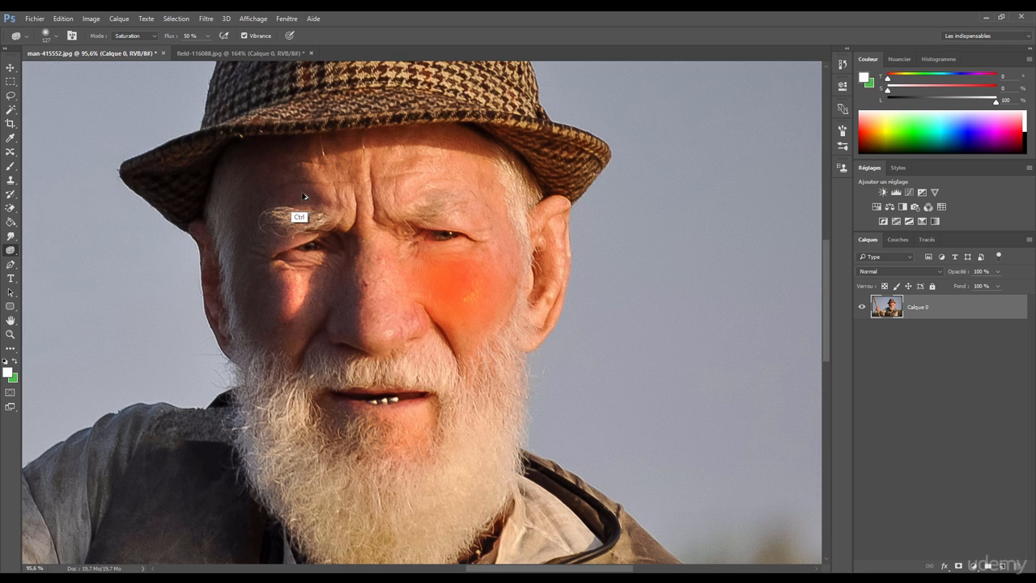
key("ctrl+alt+z")
key("ctrl+alt+z")
key("ctrl+alt+z")
key("ctrl+alt+z")
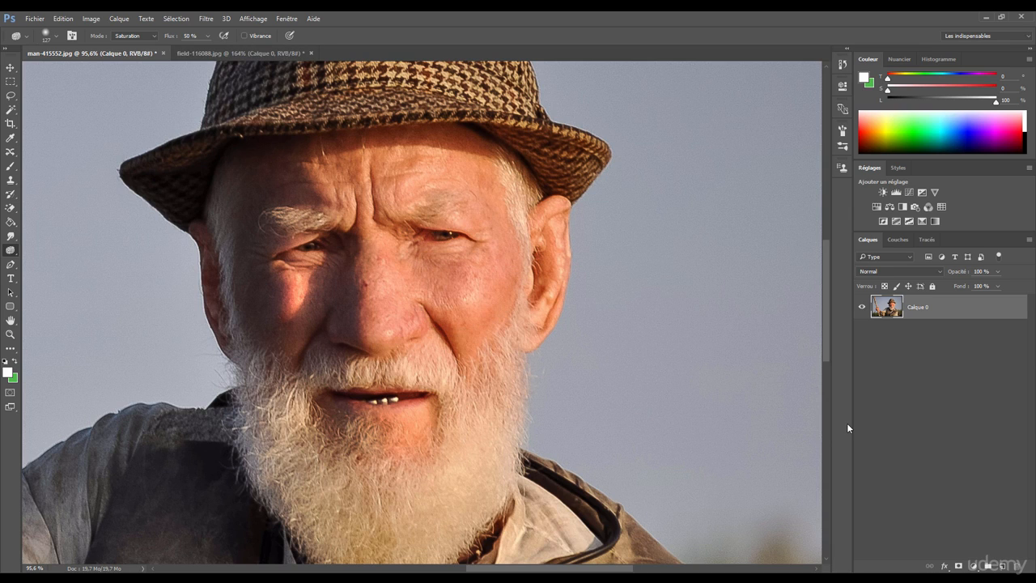
- Add a Teinte/Saturation adjustment layer, raise its global saturation strongly to see the effect, and delete the layer
left_click(974, 565)
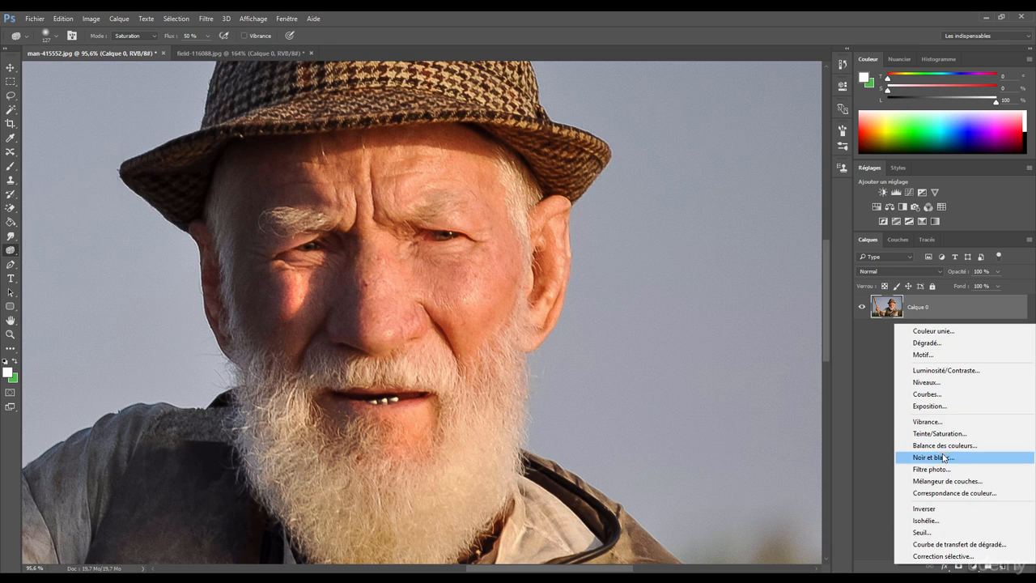
left_click(939, 434)
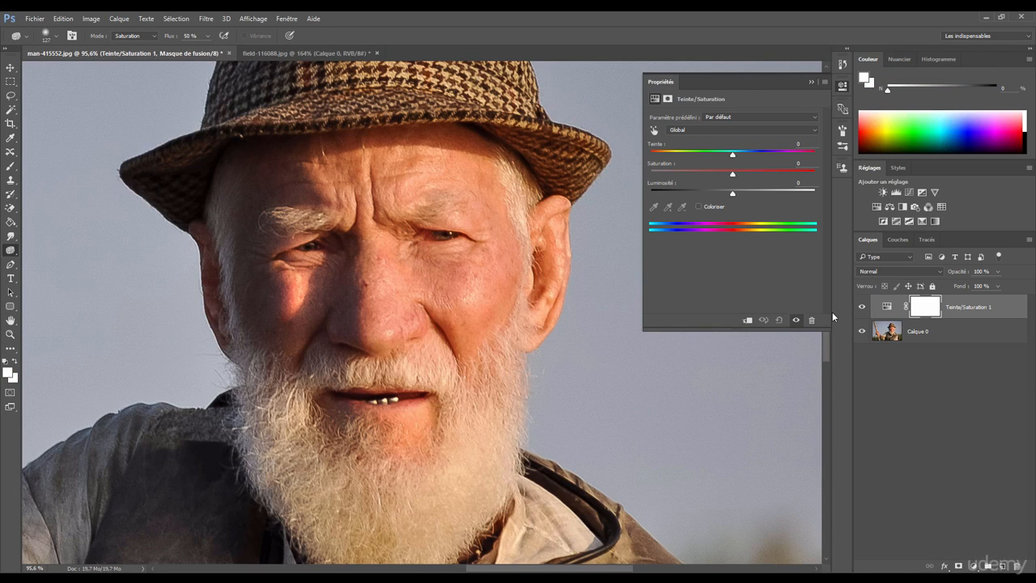
left_click_drag(733, 174, 804, 173)
left_click_drag(966, 319, 1017, 565)
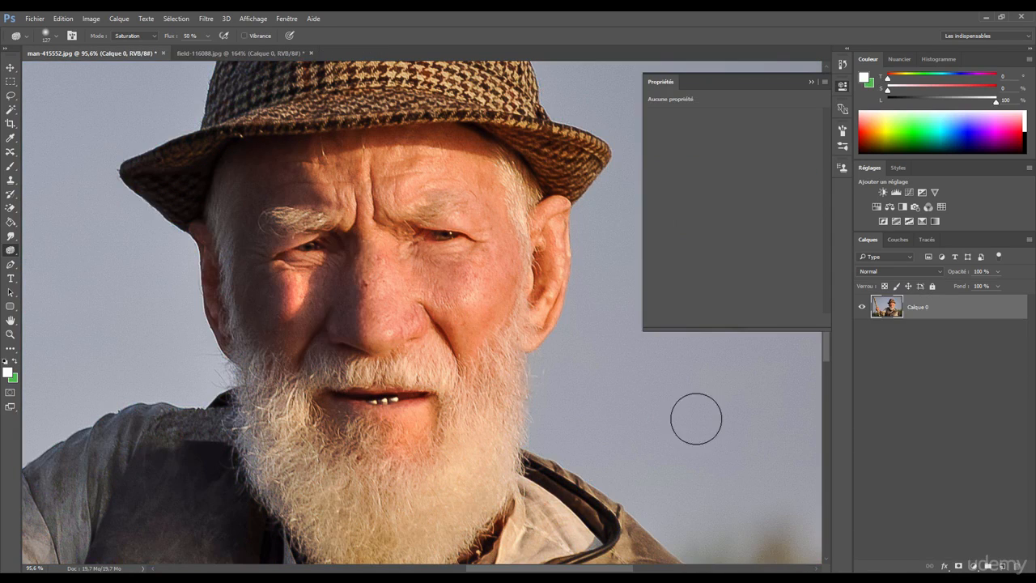
- Add a Vibrance adjustment layer with vibrance at +88 to compare its effect on the whole photo, and delete the layer
left_click(974, 565)
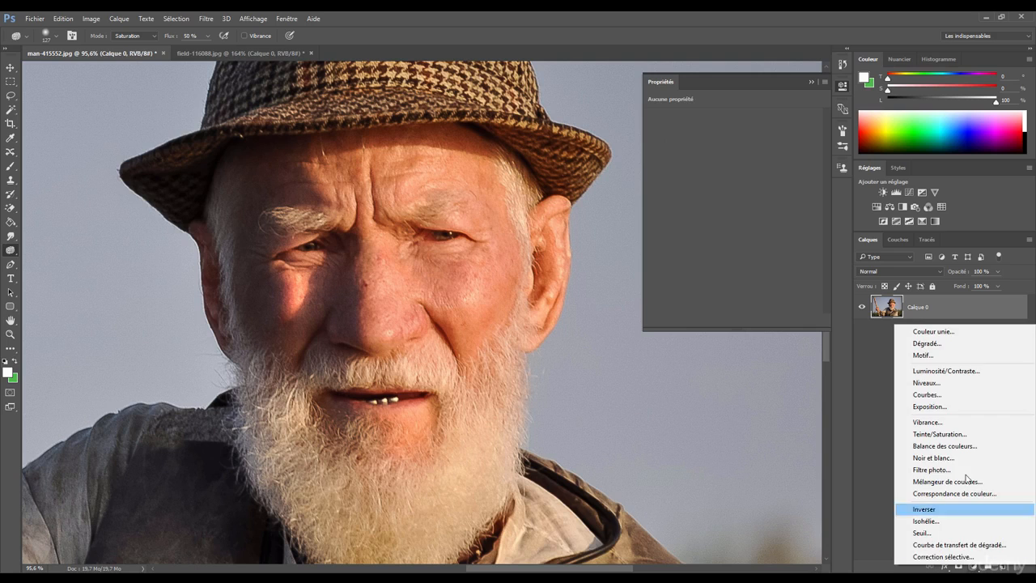
left_click(939, 422)
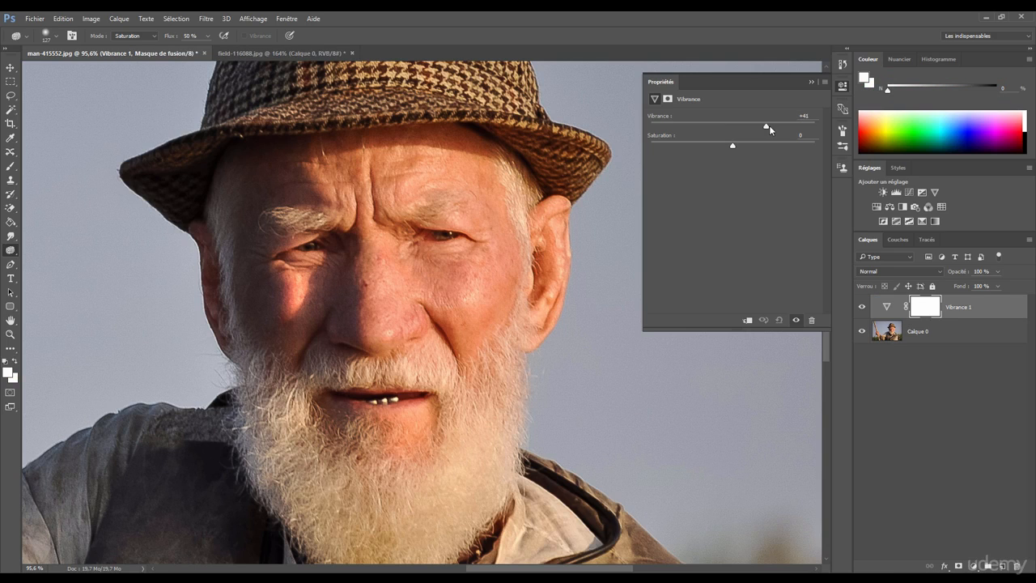
left_click_drag(793, 127, 814, 127)
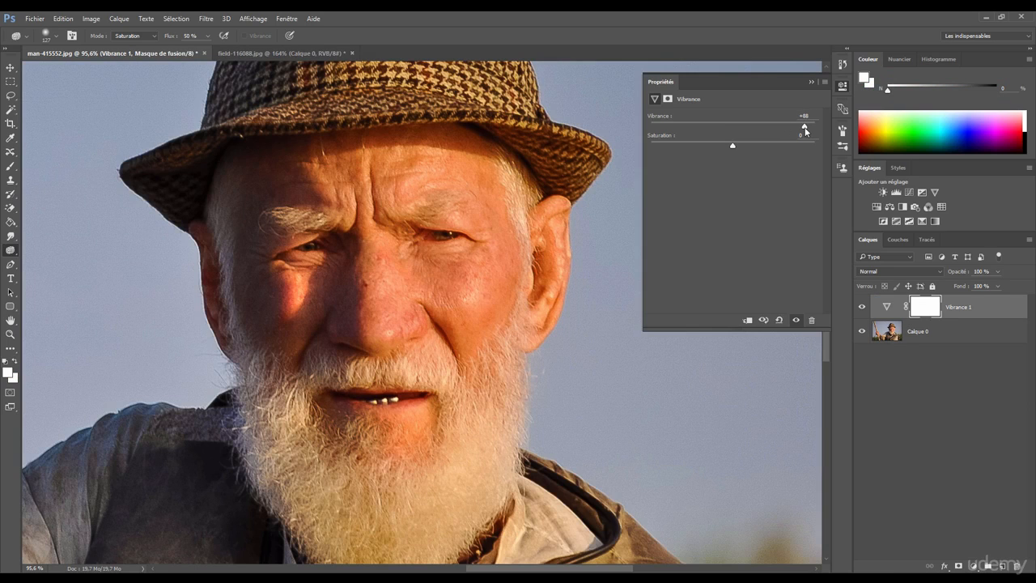
left_click_drag(404, 298, 314, 291)
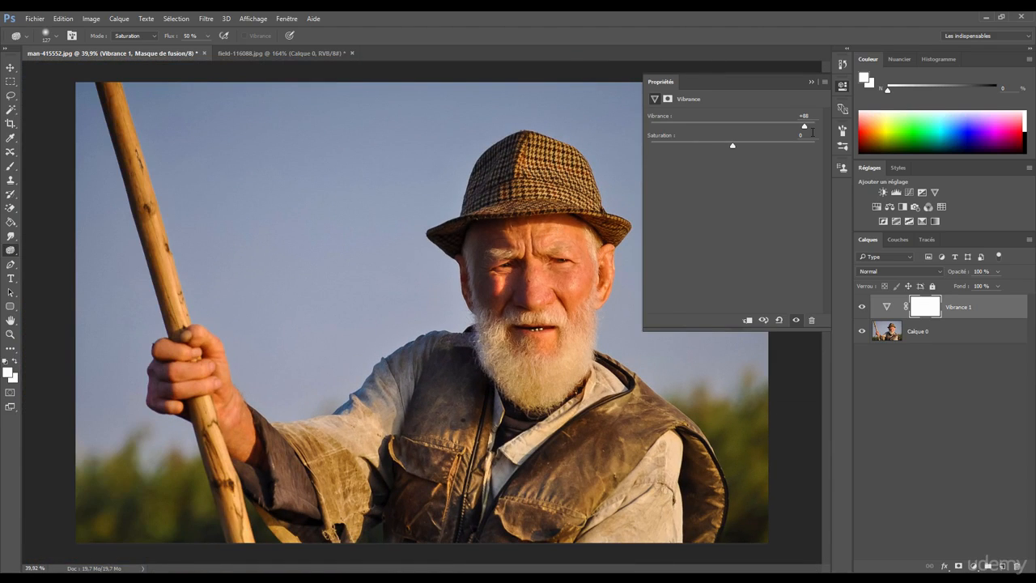
left_click_drag(959, 307, 1018, 566)
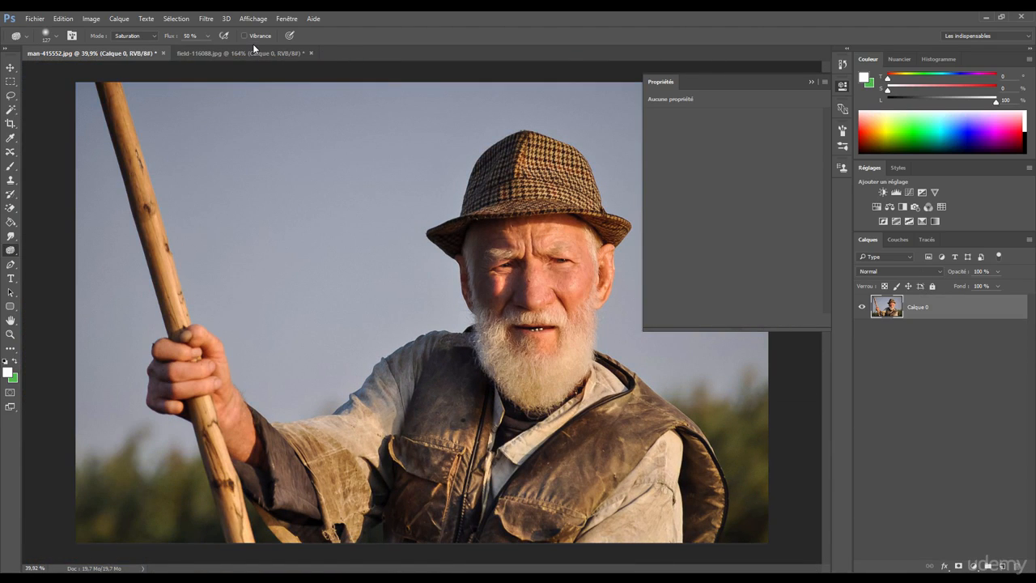
left_click(842, 86)
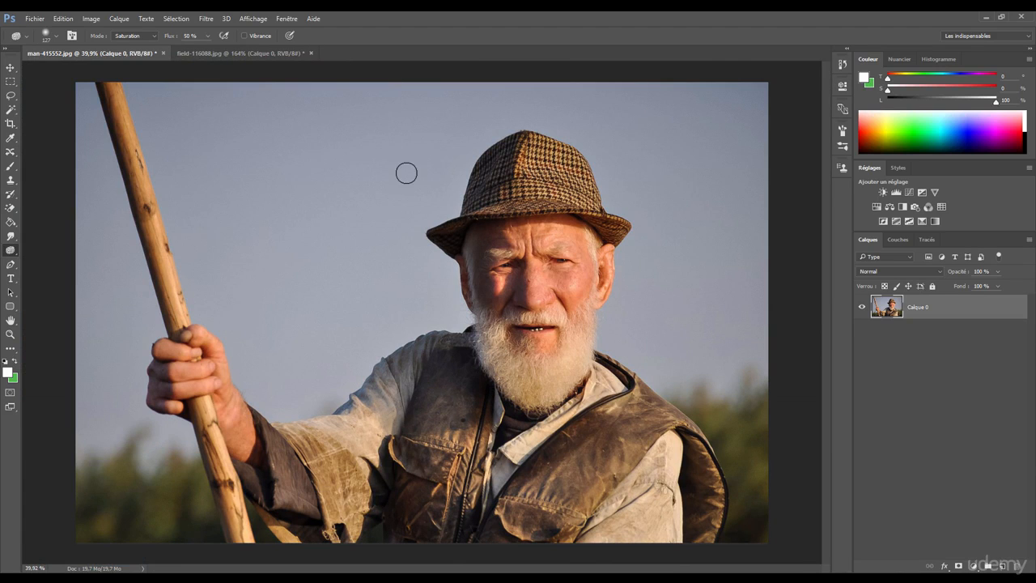
- Reduce the colour saturation of the cheek and forehead with the Sponge tool in Désaturation mode at 50 %
left_click_drag(544, 307, 736, 315)
left_click_drag(560, 282, 451, 272)
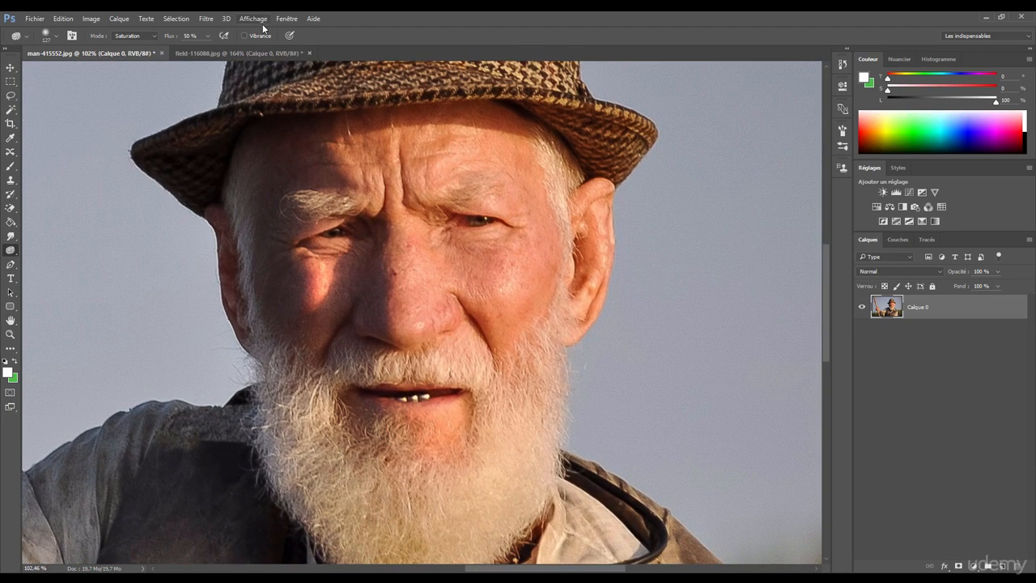
left_click(147, 39)
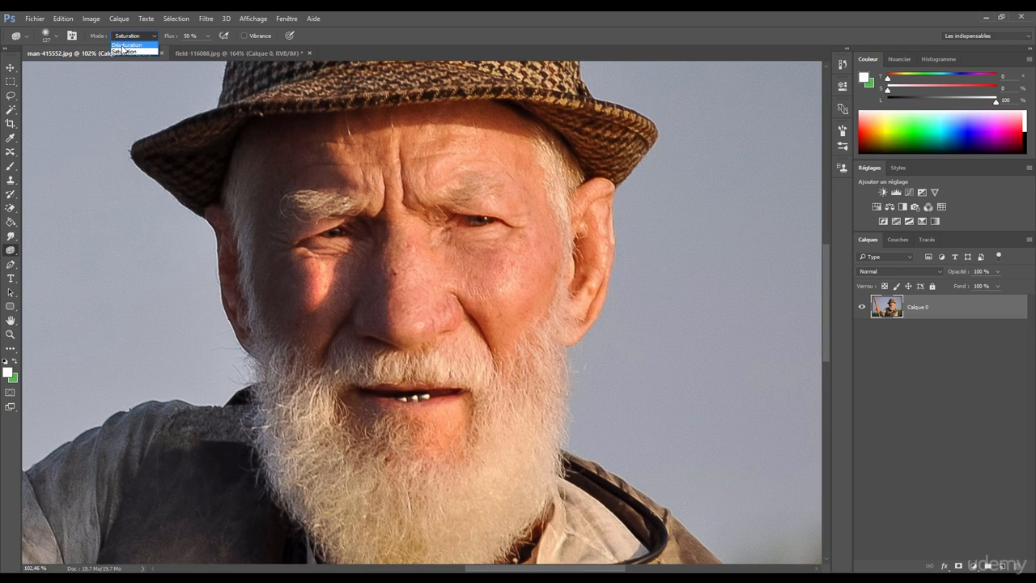
left_click(127, 46)
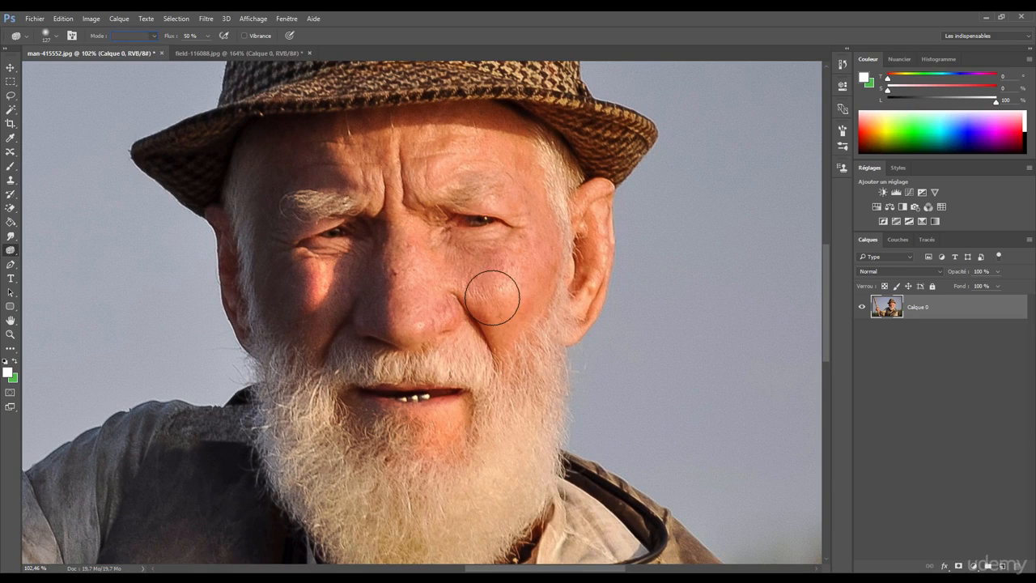
mouse_move(494, 285)
left_mouse_down()
mouse_move(490, 252)
mouse_move(451, 273)
mouse_move(427, 250)
mouse_move(430, 259)
mouse_move(413, 147)
left_mouse_up()
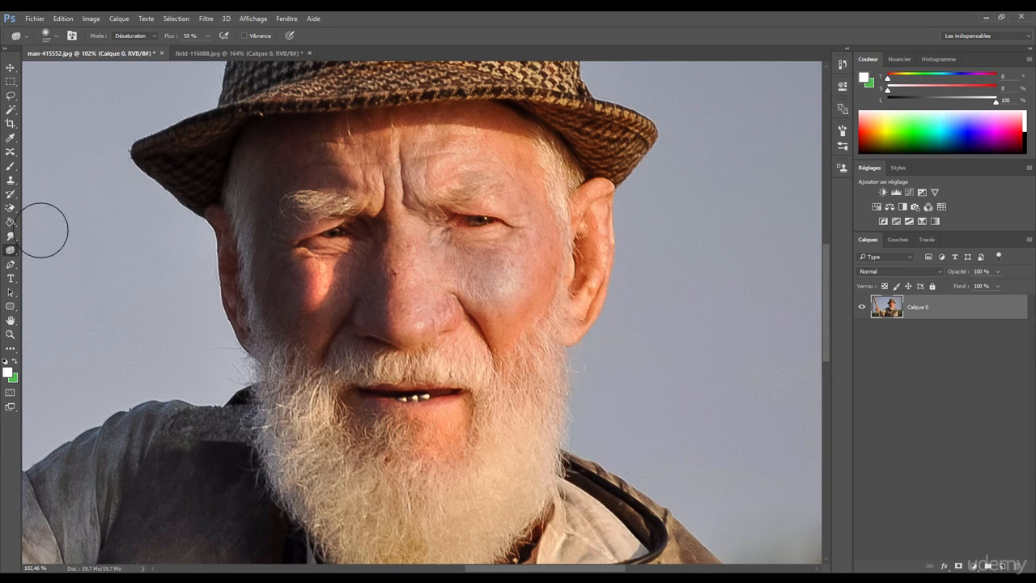
- Switch from the Sponge tool to the Dodge tool (Outil Densité -)
right_click(19, 251)
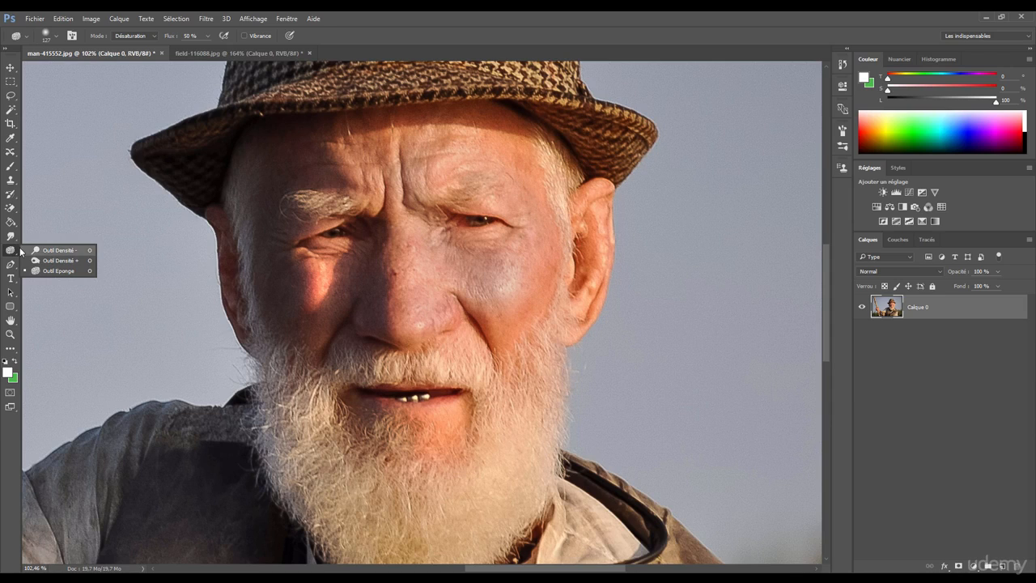
left_click(49, 270)
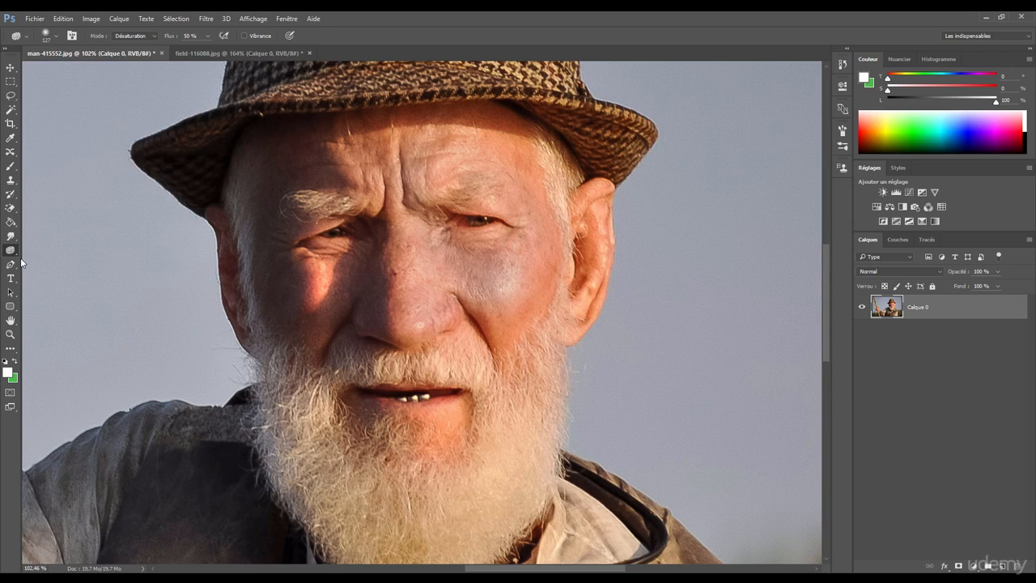
right_click(21, 253)
left_click(47, 250)
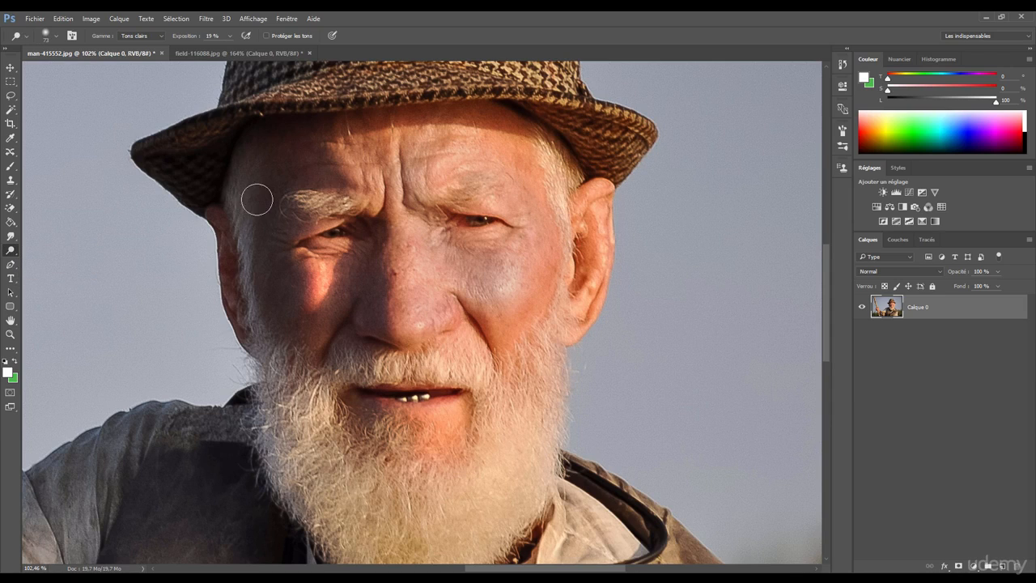
scroll(313, 259, "down", 2)
left_click_drag(313, 259, 334, 248)
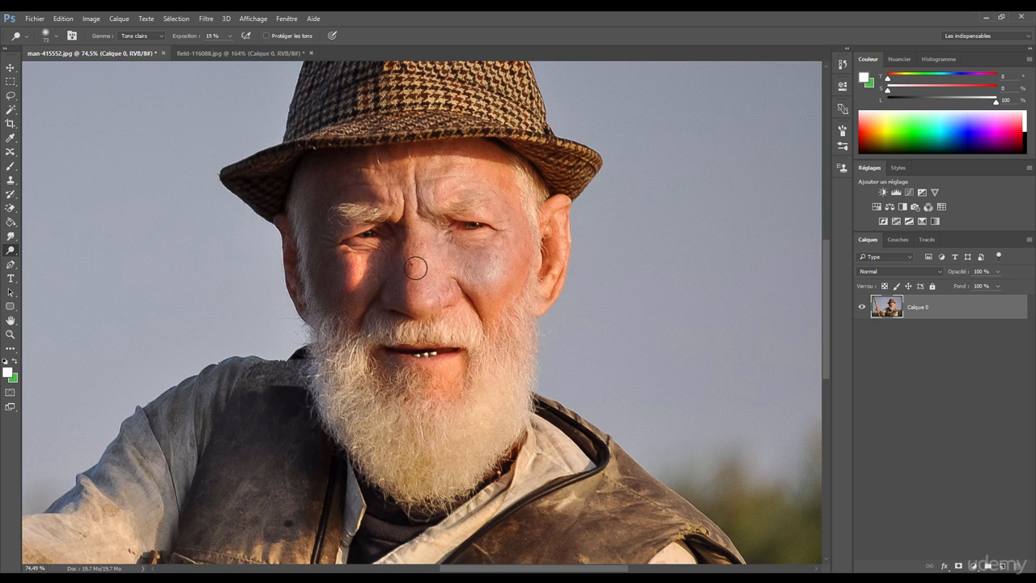
left_click(973, 566)
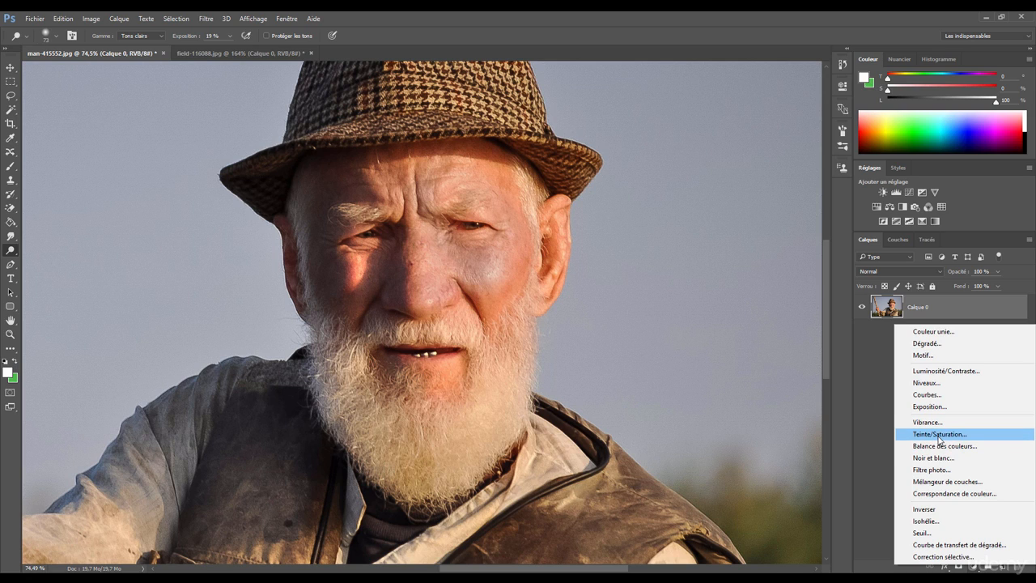
left_click(825, 358)
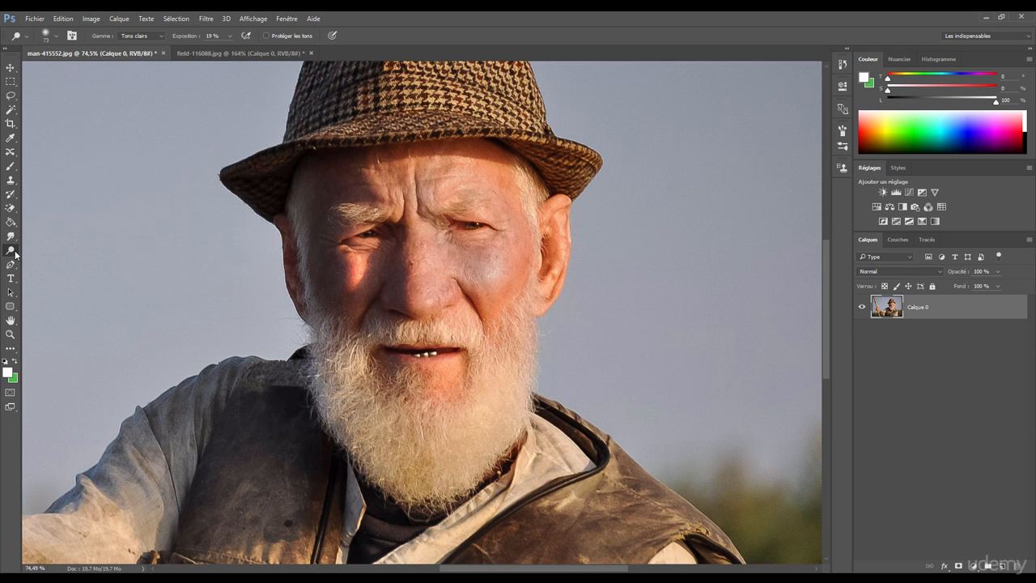
right_click(14, 253)
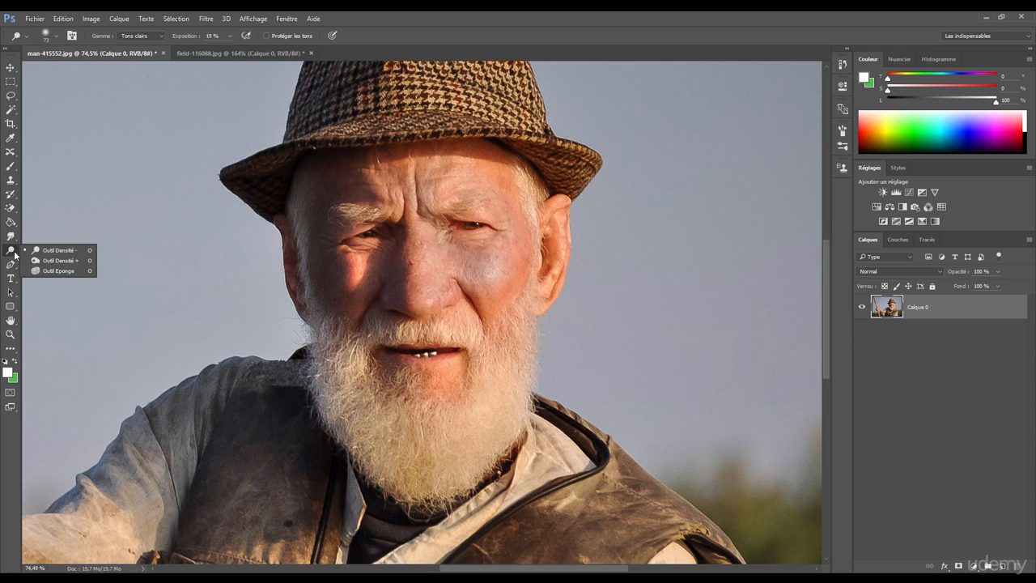
left_click(35, 252)
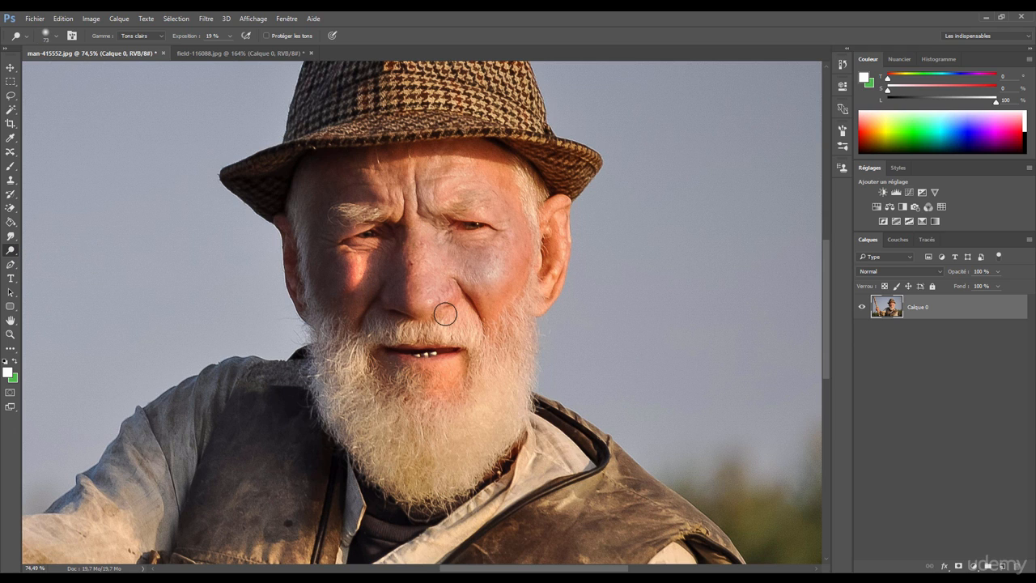